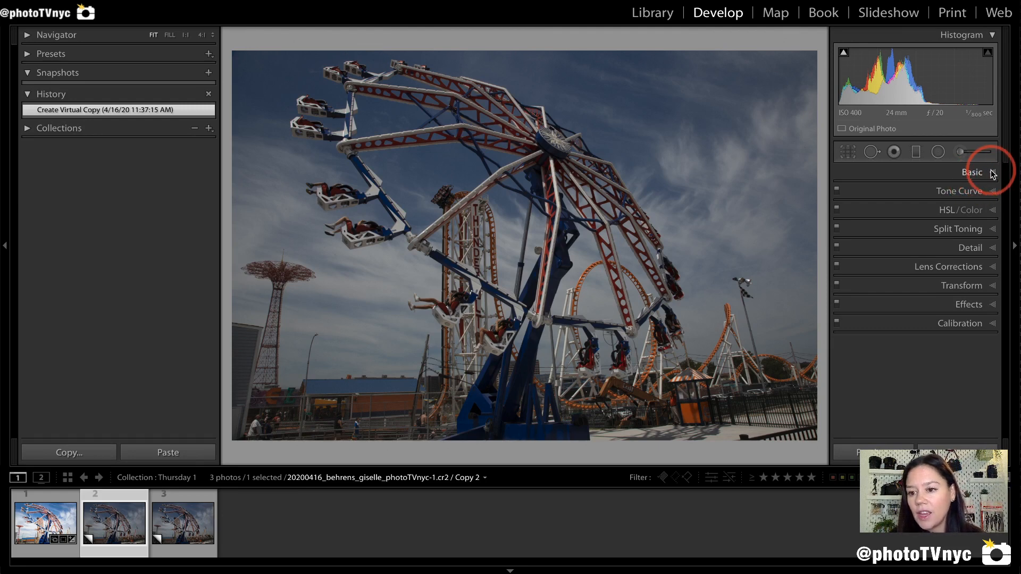
# Open the Basic adjustments and brighten the amusement ride photo by setting Exposure to +1.35
pyautogui.moveTo(999, 178)
pyautogui.mouseDown()
pyautogui.moveTo(991, 165)
pyautogui.moveTo(884, 156)
pyautogui.moveTo(868, 180)
pyautogui.mouseUp()
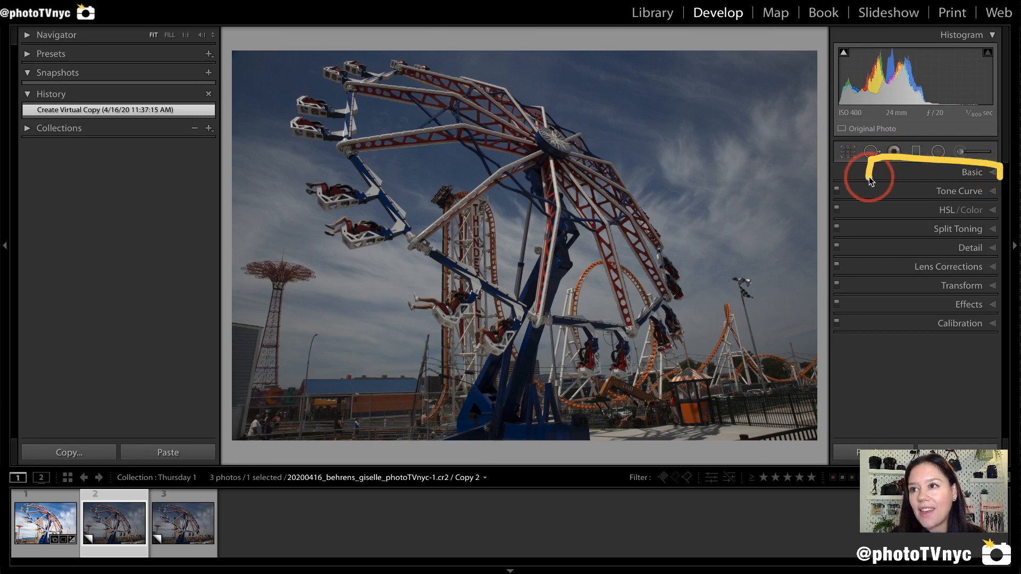
pyautogui.click(975, 172)
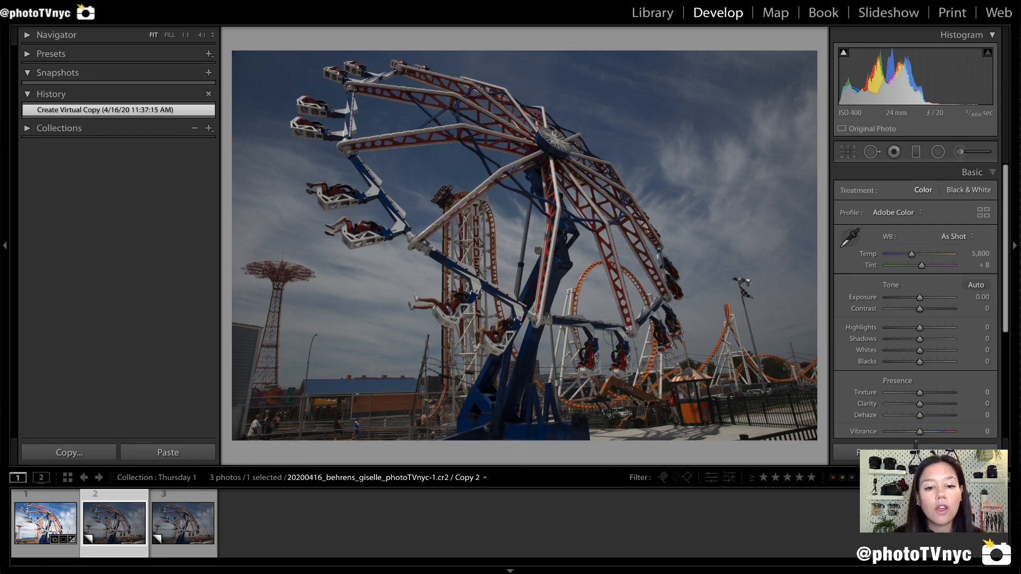
pyautogui.moveTo(902, 286)
pyautogui.mouseDown()
pyautogui.moveTo(827, 282)
pyautogui.moveTo(826, 307)
pyautogui.moveTo(956, 316)
pyautogui.moveTo(972, 297)
pyautogui.moveTo(872, 278)
pyautogui.moveTo(930, 301)
pyautogui.mouseUp()
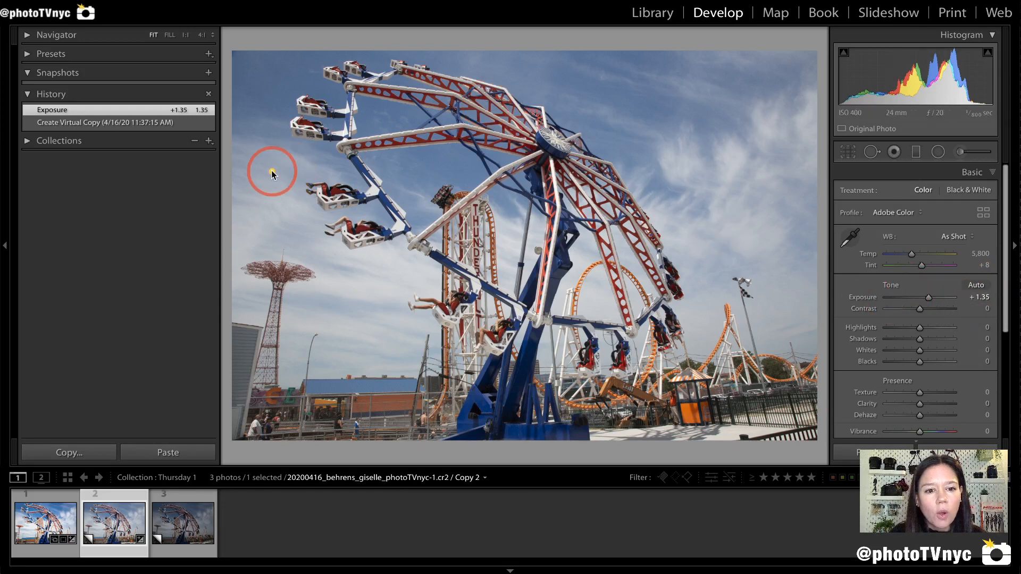
pyautogui.moveTo(248, 116)
pyautogui.mouseDown()
pyautogui.moveTo(269, 68)
pyautogui.moveTo(308, 244)
pyautogui.moveTo(356, 303)
pyautogui.moveTo(328, 344)
pyautogui.moveTo(307, 321)
pyautogui.moveTo(298, 264)
pyautogui.moveTo(248, 140)
pyautogui.mouseUp()
pyautogui.moveTo(527, 80)
pyautogui.mouseDown()
pyautogui.moveTo(626, 131)
pyautogui.moveTo(710, 273)
pyautogui.moveTo(752, 310)
pyautogui.moveTo(806, 242)
pyautogui.moveTo(790, 113)
pyautogui.moveTo(720, 54)
pyautogui.moveTo(527, 75)
pyautogui.mouseUp()
pyautogui.moveTo(615, 154)
pyautogui.mouseDown()
pyautogui.moveTo(658, 185)
pyautogui.moveTo(649, 147)
pyautogui.moveTo(693, 139)
pyautogui.moveTo(734, 80)
pyautogui.moveTo(659, 59)
pyautogui.moveTo(579, 57)
pyautogui.moveTo(556, 109)
pyautogui.mouseUp()
pyautogui.moveTo(257, 132)
pyautogui.mouseDown()
pyautogui.moveTo(240, 67)
pyautogui.moveTo(269, 55)
pyautogui.moveTo(283, 72)
pyautogui.moveTo(279, 119)
pyautogui.moveTo(260, 136)
pyautogui.mouseUp()
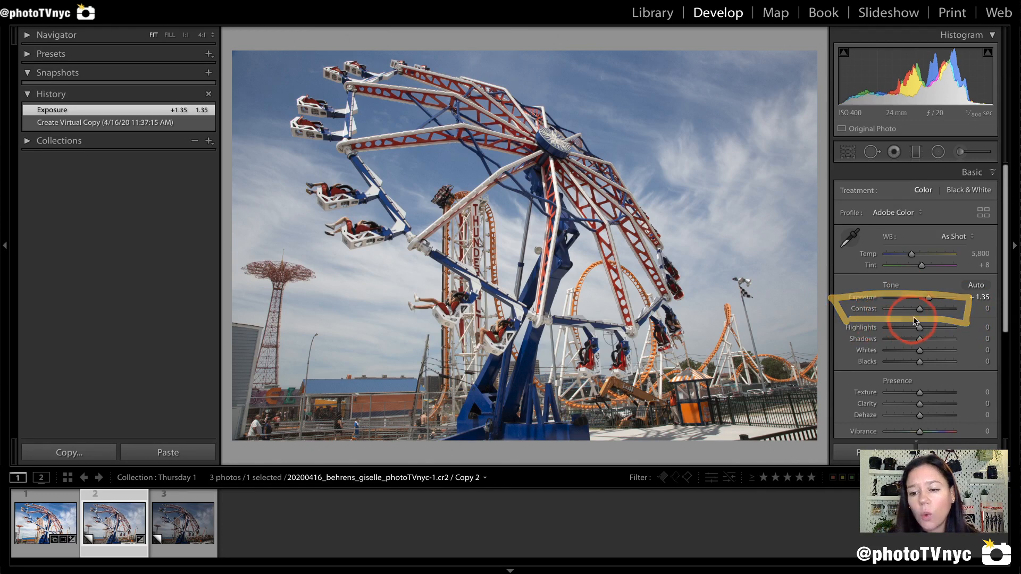
# Set the photo's Contrast to +24
pyautogui.moveTo(921, 309); pyautogui.dragTo(927, 308)
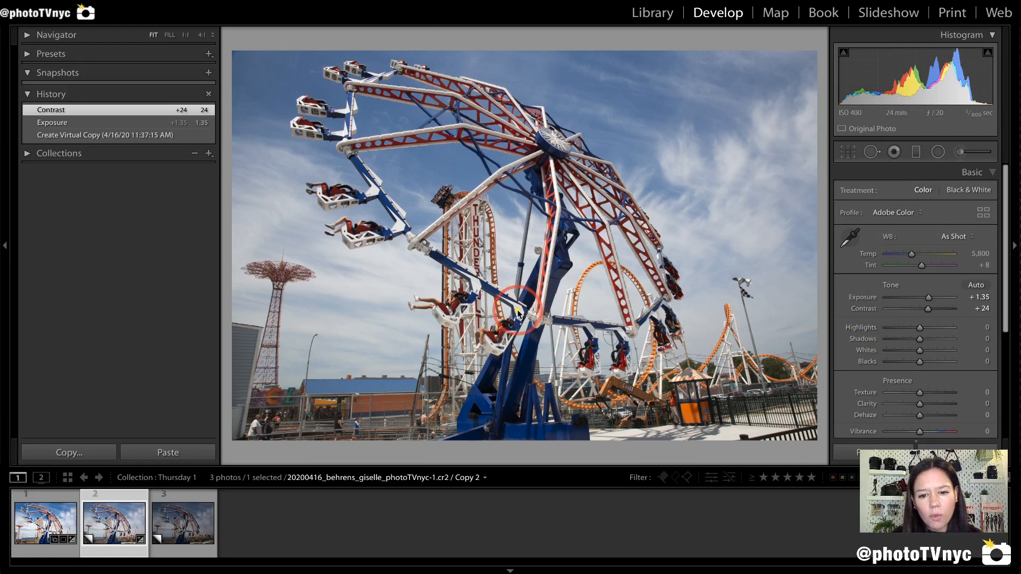
pyautogui.moveTo(517, 310)
pyautogui.mouseDown()
pyautogui.moveTo(539, 272)
pyautogui.moveTo(540, 294)
pyautogui.moveTo(522, 312)
pyautogui.mouseUp()
pyautogui.moveTo(505, 350)
pyautogui.mouseDown()
pyautogui.moveTo(482, 406)
pyautogui.moveTo(473, 401)
pyautogui.moveTo(503, 357)
pyautogui.moveTo(480, 404)
pyautogui.mouseUp()
pyautogui.moveTo(424, 253)
pyautogui.mouseDown()
pyautogui.moveTo(404, 241)
pyautogui.moveTo(390, 202)
pyautogui.mouseUp()
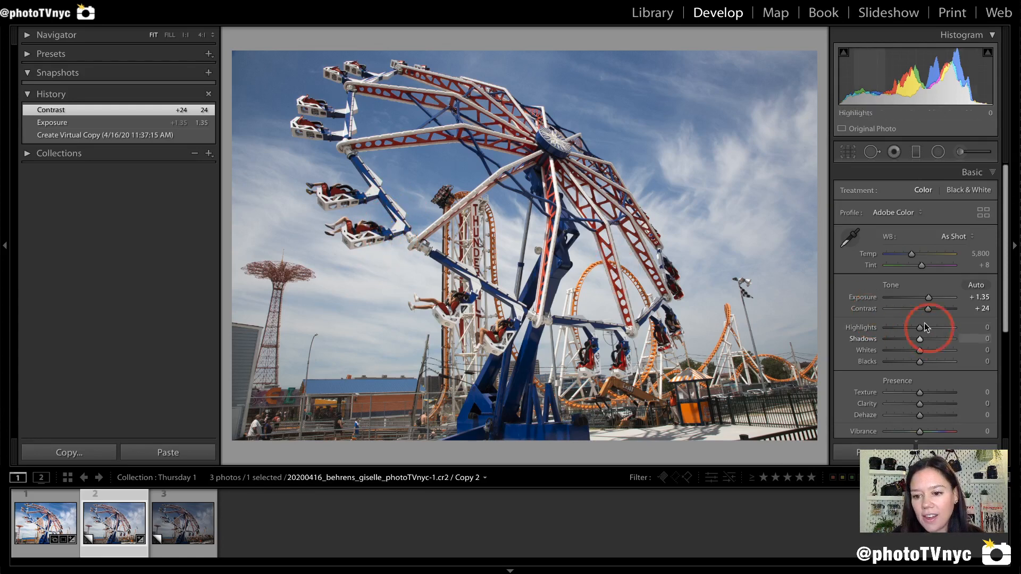
# Try Highlights at −30 to tone down the bright clouds, then reset Highlights to 0
pyautogui.scroll(-2, 878, 341)
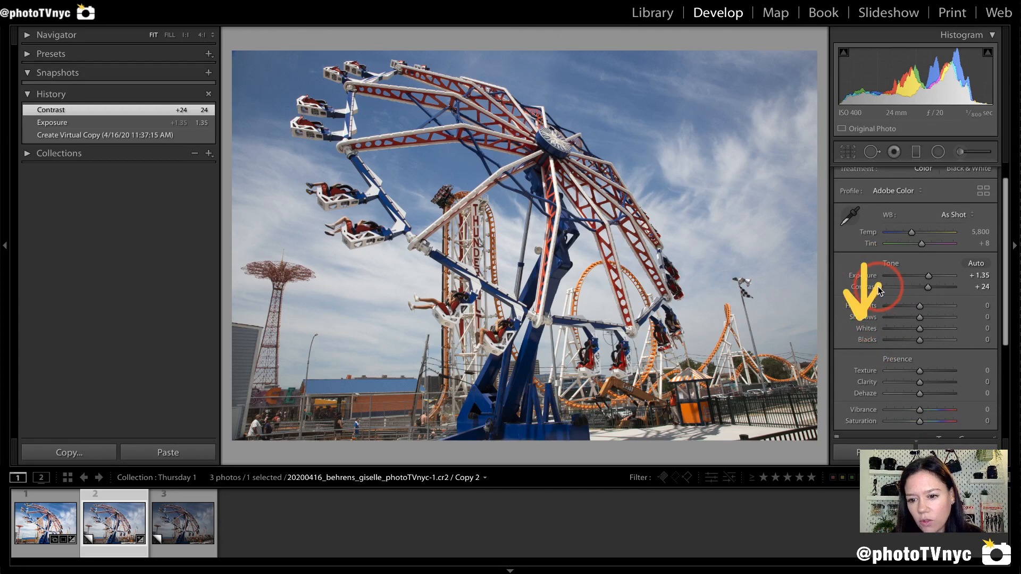
pyautogui.scroll(2, 941, 274)
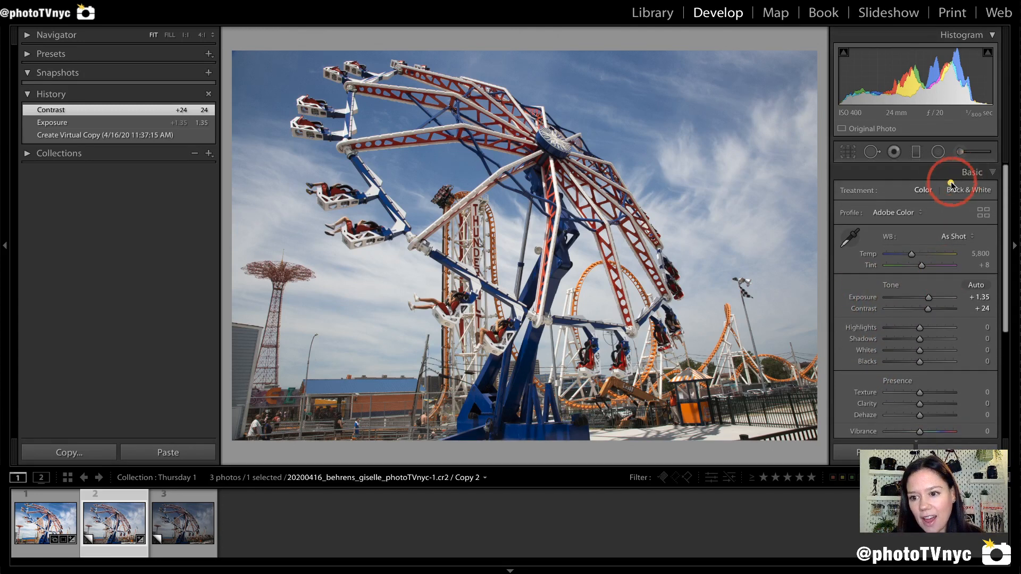
pyautogui.scroll(-2, 897, 333)
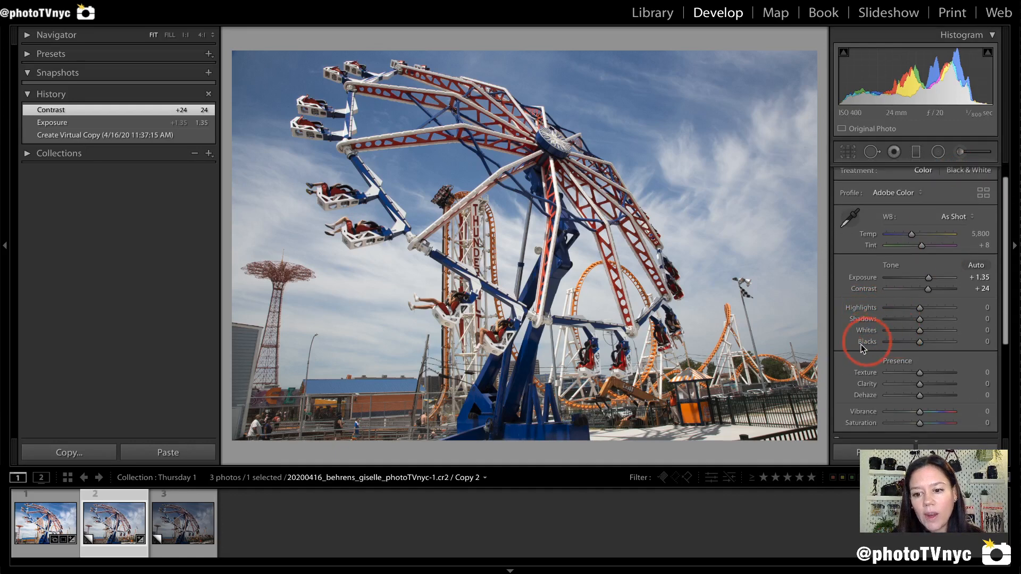
pyautogui.click(844, 321)
pyautogui.moveTo(844, 322)
pyautogui.mouseDown()
pyautogui.moveTo(870, 310)
pyautogui.moveTo(862, 328)
pyautogui.mouseUp()
pyautogui.moveTo(652, 169)
pyautogui.mouseDown()
pyautogui.moveTo(652, 143)
pyautogui.moveTo(681, 120)
pyautogui.moveTo(781, 77)
pyautogui.moveTo(801, 207)
pyautogui.moveTo(743, 266)
pyautogui.mouseUp()
pyautogui.moveTo(237, 148)
pyautogui.mouseDown()
pyautogui.moveTo(325, 257)
pyautogui.moveTo(346, 331)
pyautogui.moveTo(316, 274)
pyautogui.moveTo(251, 216)
pyautogui.moveTo(245, 186)
pyautogui.mouseUp()
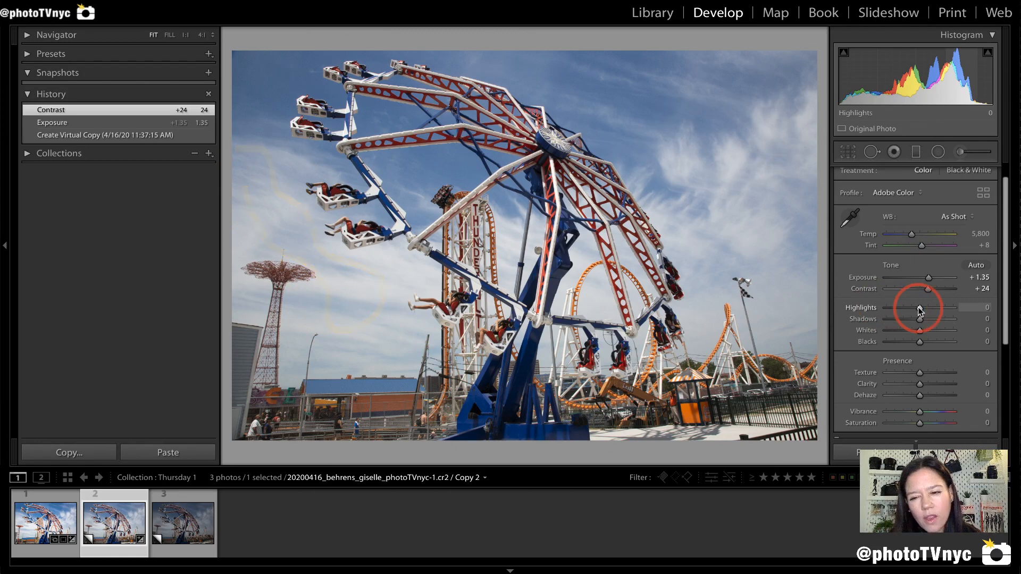
pyautogui.moveTo(919, 308); pyautogui.dragTo(910, 309)
pyautogui.doubleClick(861, 308)
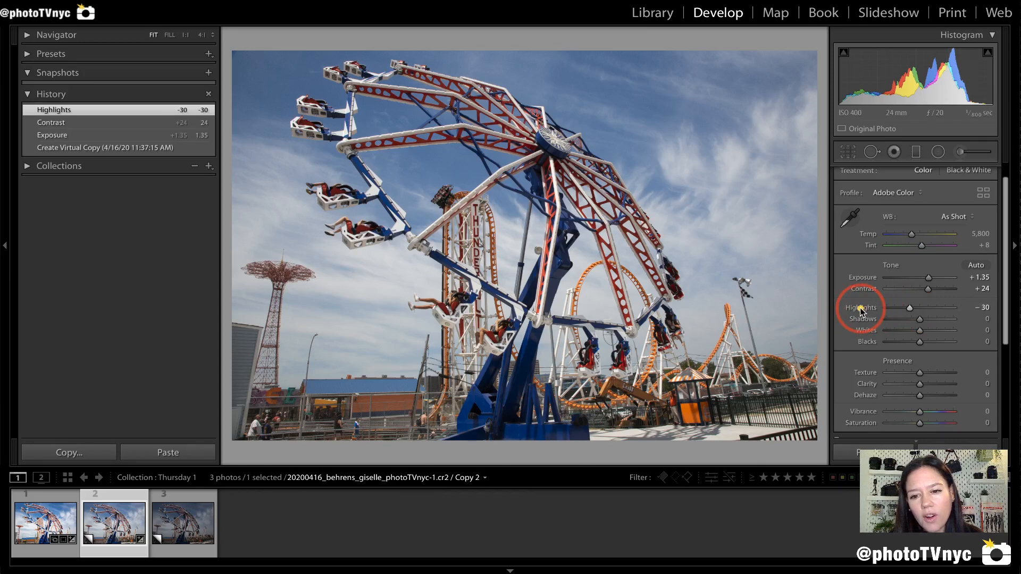
pyautogui.doubleClick(861, 308)
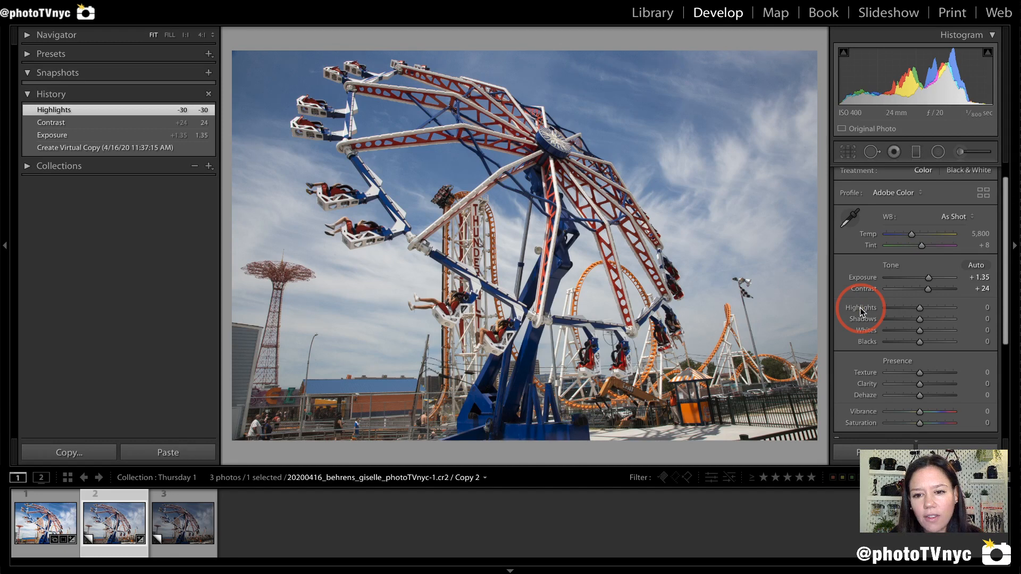
# Lower Highlights to −22 and Shadows to −19
pyautogui.moveTo(919, 308); pyautogui.dragTo(913, 311)
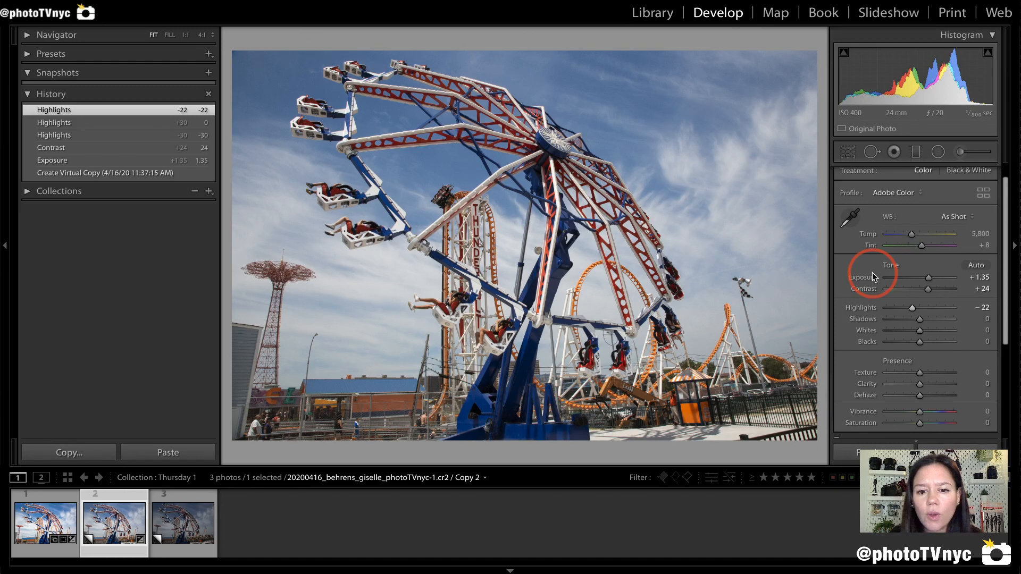
pyautogui.scroll(-1, 880, 328)
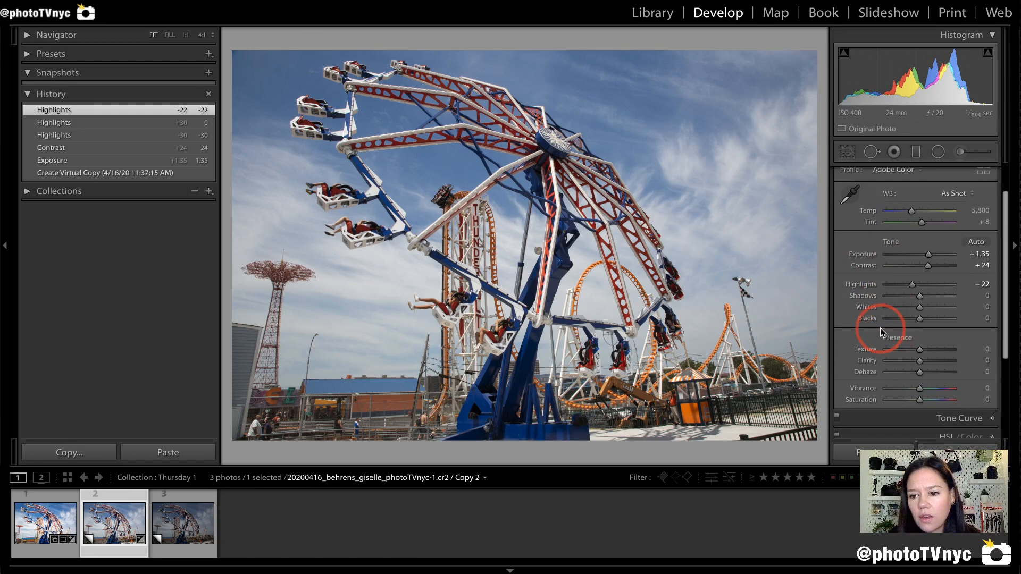
pyautogui.scroll(-1, 880, 332)
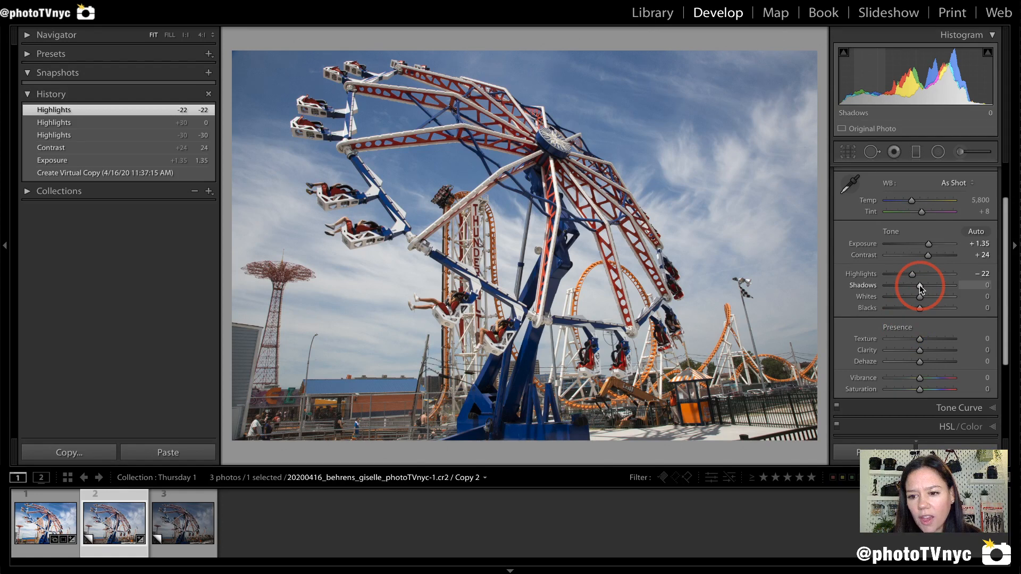
pyautogui.moveTo(921, 289); pyautogui.dragTo(914, 288)
pyautogui.moveTo(663, 321)
pyautogui.mouseDown()
pyautogui.moveTo(689, 294)
pyautogui.moveTo(661, 237)
pyautogui.moveTo(647, 311)
pyautogui.moveTo(677, 365)
pyautogui.moveTo(661, 302)
pyautogui.mouseUp()
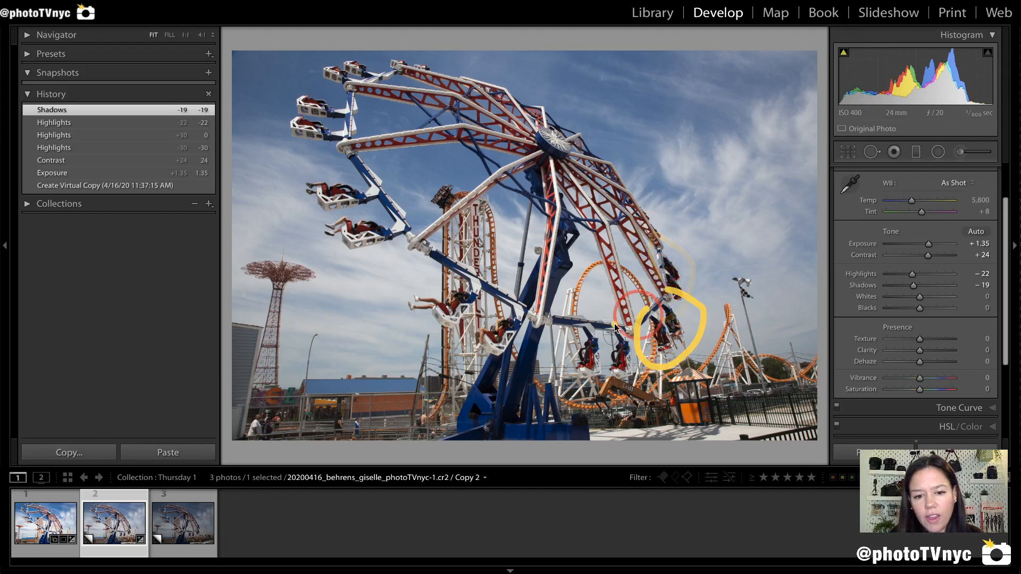
pyautogui.moveTo(378, 253)
pyautogui.mouseDown()
pyautogui.moveTo(387, 233)
pyautogui.moveTo(373, 212)
pyautogui.moveTo(320, 212)
pyautogui.moveTo(366, 274)
pyautogui.mouseUp()
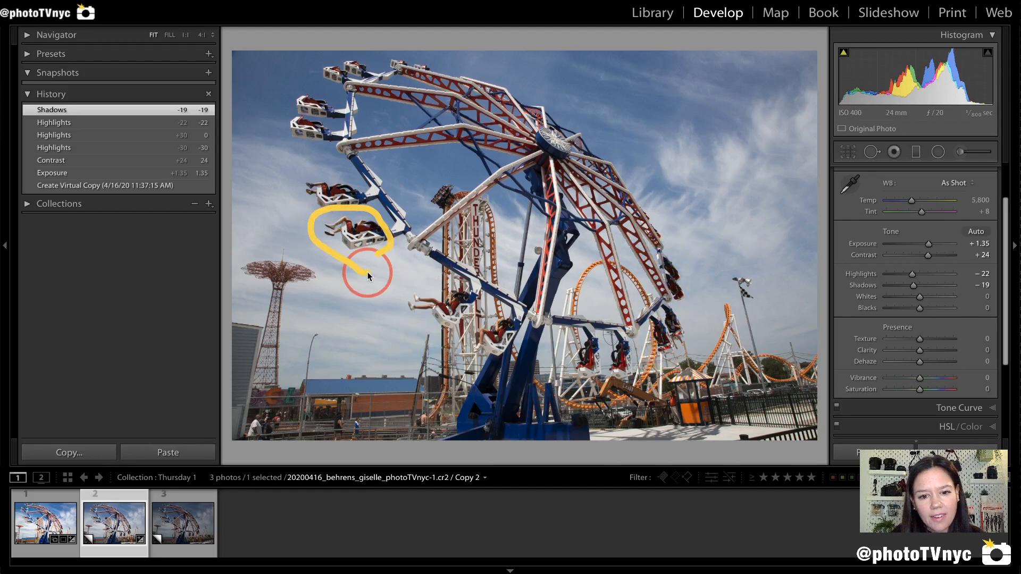
# Try a strong Dehaze of +87 on the whole photo, then reset Dehaze to 0
pyautogui.scroll(-3, 857, 247)
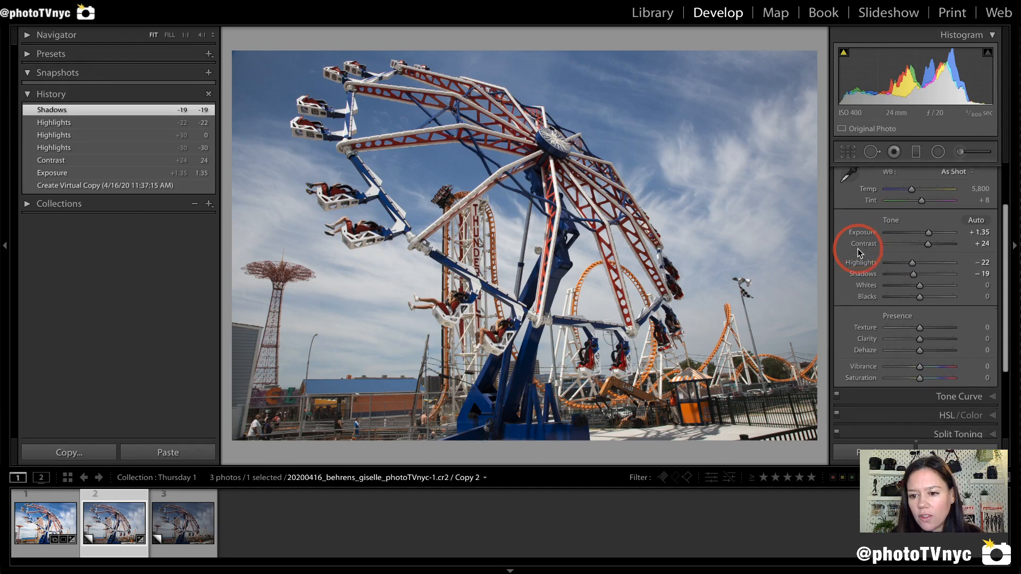
pyautogui.scroll(-1, 852, 319)
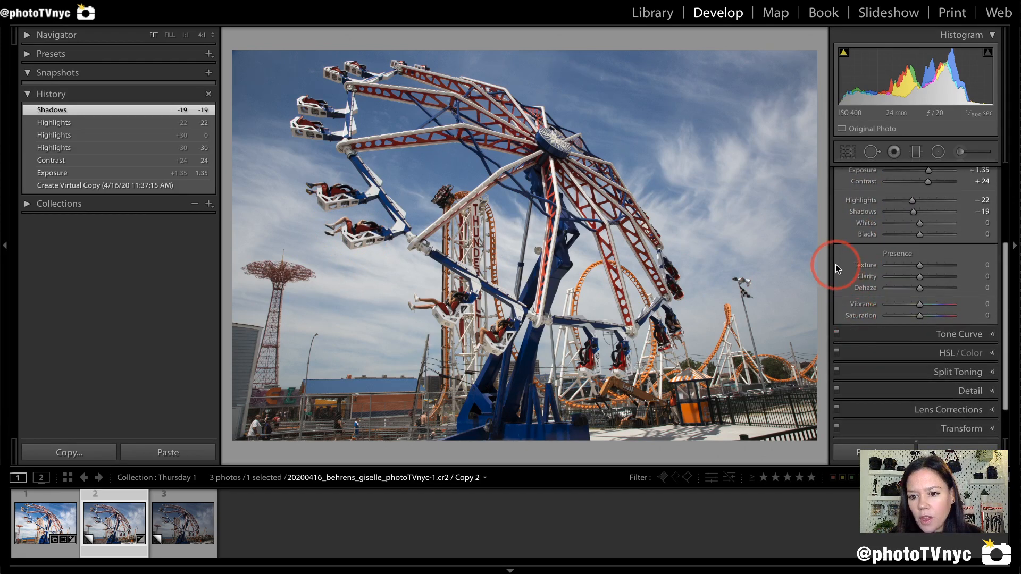
pyautogui.moveTo(834, 251)
pyautogui.mouseDown()
pyautogui.moveTo(834, 293)
pyautogui.moveTo(880, 304)
pyautogui.moveTo(979, 301)
pyautogui.moveTo(982, 249)
pyautogui.moveTo(843, 242)
pyautogui.mouseUp()
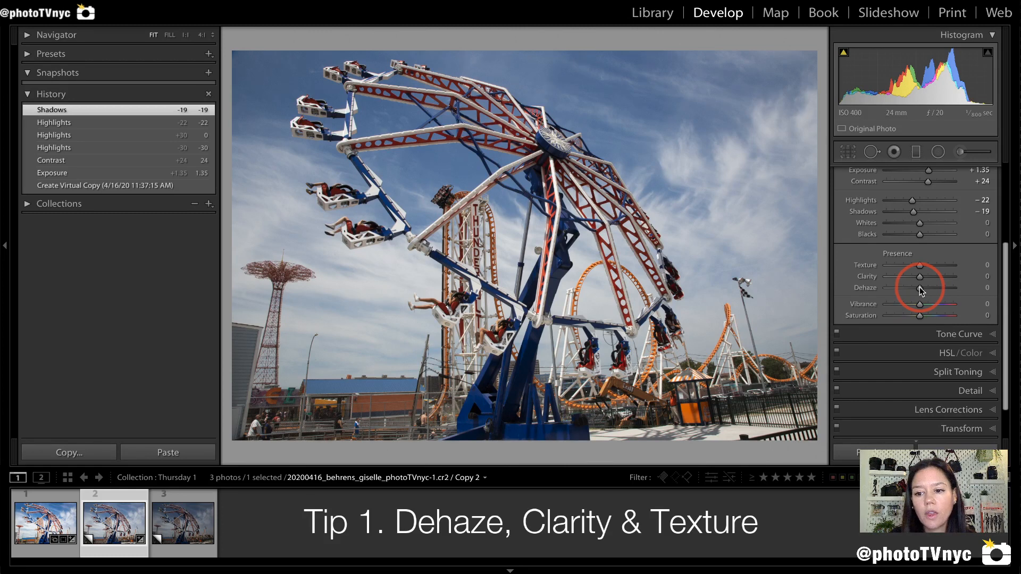
pyautogui.moveTo(920, 287); pyautogui.dragTo(949, 289)
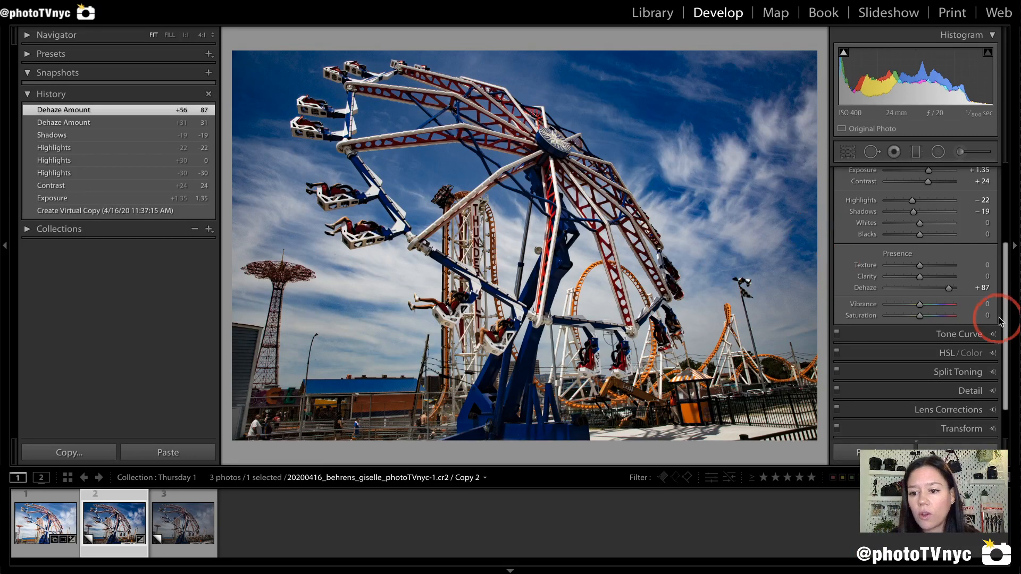
pyautogui.doubleClick(866, 286)
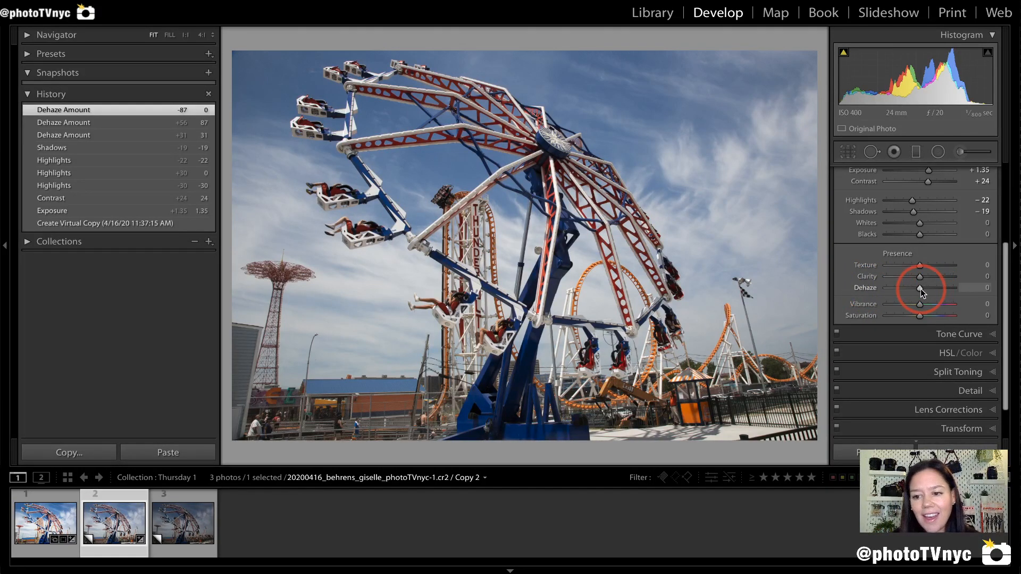
# Set Dehaze to +37 and view the ride's arms and seats at 1:1 magnification
pyautogui.moveTo(920, 289); pyautogui.dragTo(933, 288)
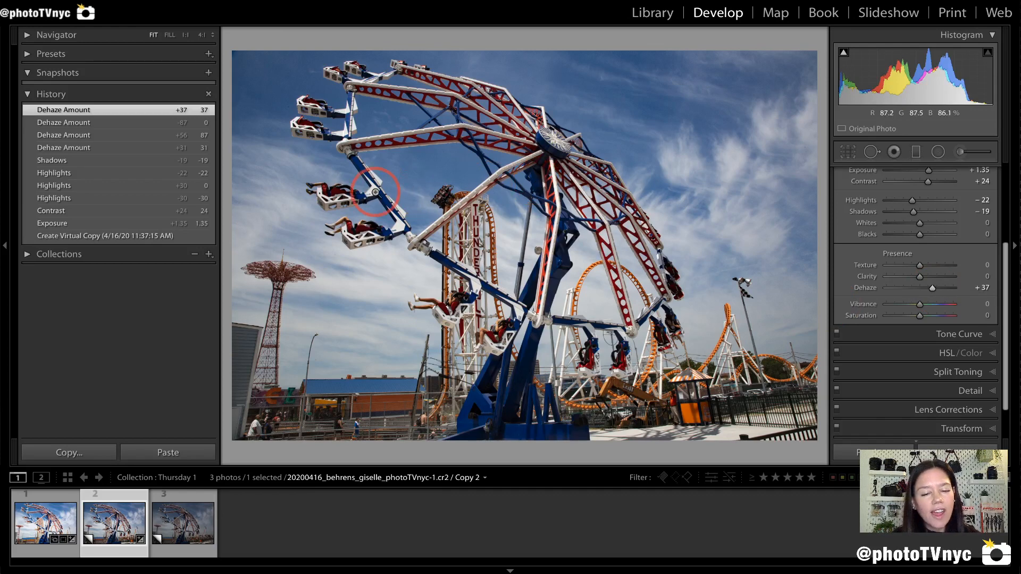
pyautogui.click(374, 193)
pyautogui.moveTo(353, 193); pyautogui.dragTo(382, 326)
pyautogui.moveTo(436, 205); pyautogui.dragTo(610, 311)
pyautogui.moveTo(597, 255); pyautogui.dragTo(581, 276)
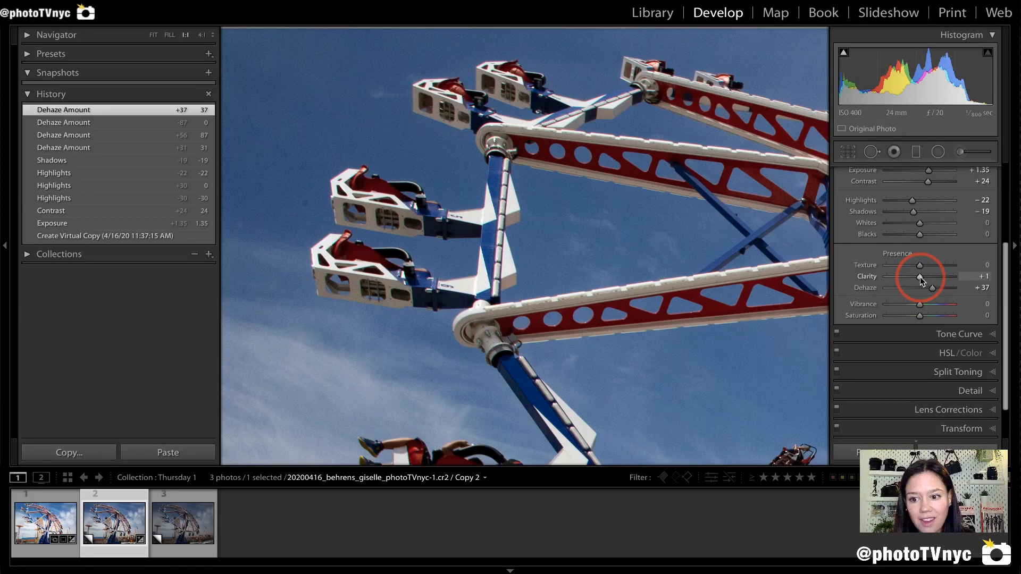
# Try Clarity at +87 and +73 on the full photo, then reset Clarity to 0
pyautogui.moveTo(921, 276); pyautogui.dragTo(948, 280)
pyautogui.click(635, 281)
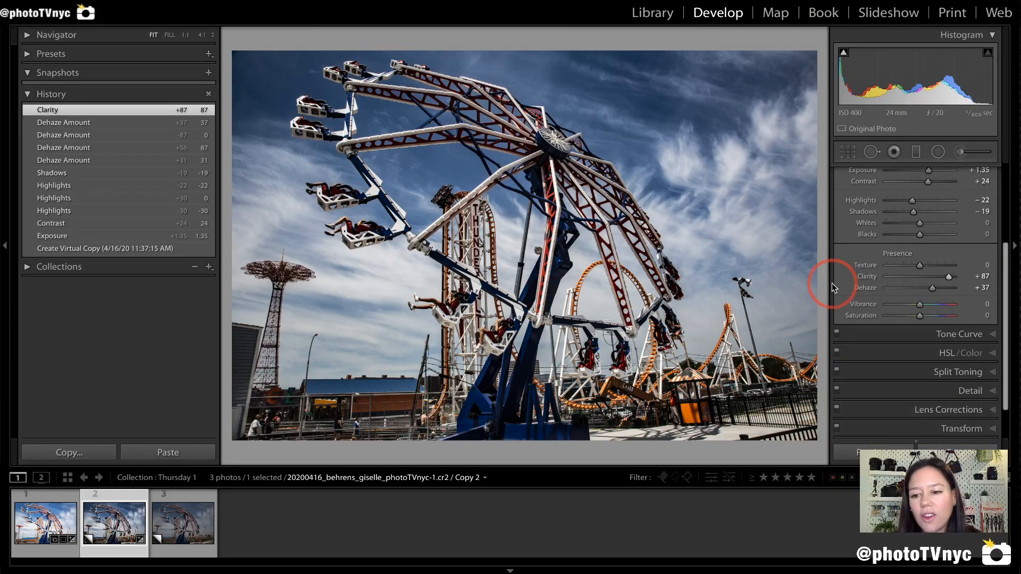
pyautogui.moveTo(948, 276)
pyautogui.mouseDown()
pyautogui.moveTo(888, 277)
pyautogui.moveTo(955, 277)
pyautogui.moveTo(943, 278)
pyautogui.mouseUp()
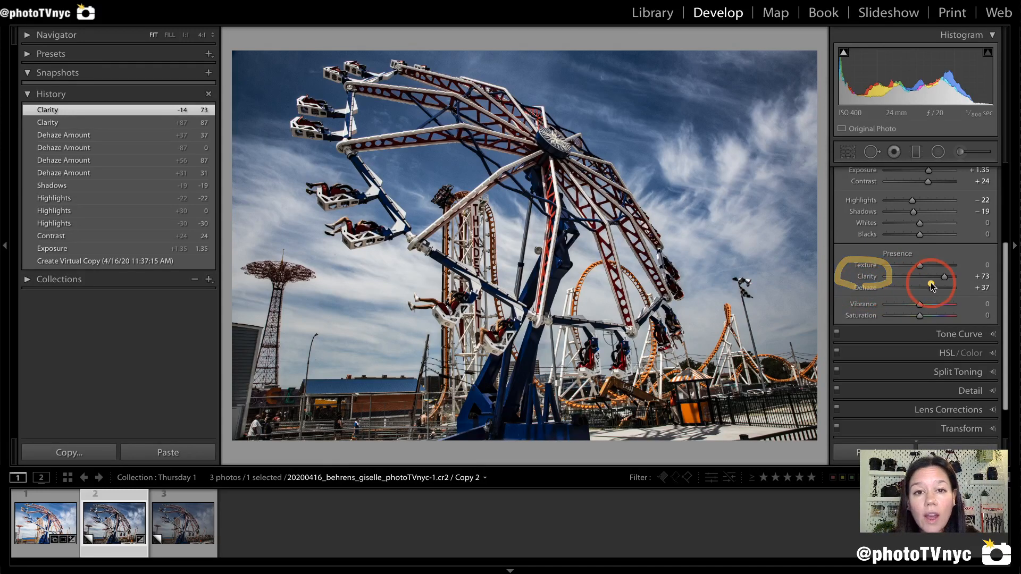
pyautogui.doubleClick(866, 277)
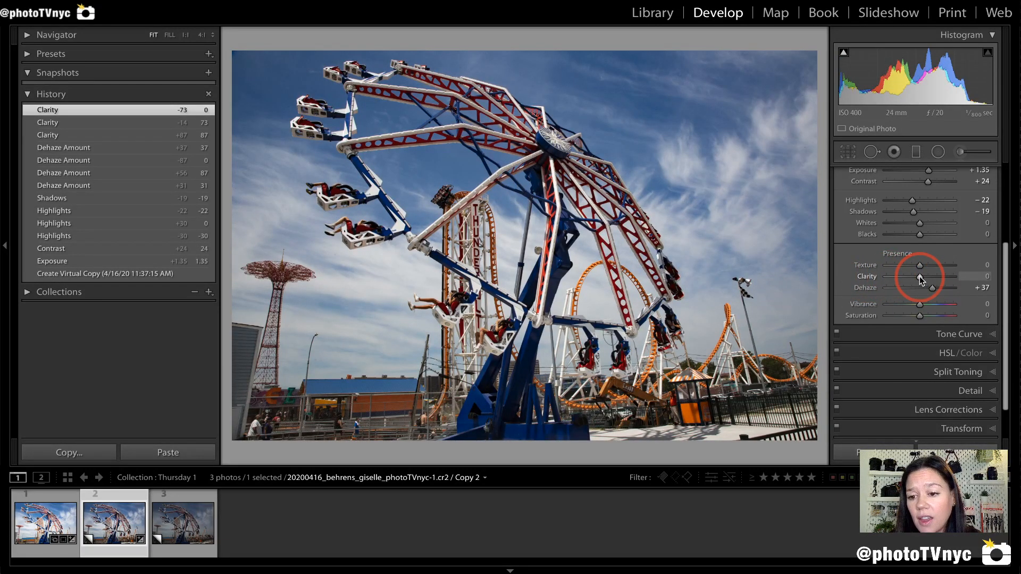
# Try Clarity at +28, check the ride seats at 1:1, and reset Clarity to 0
pyautogui.moveTo(920, 276); pyautogui.dragTo(920, 275)
pyautogui.moveTo(922, 278); pyautogui.dragTo(929, 279)
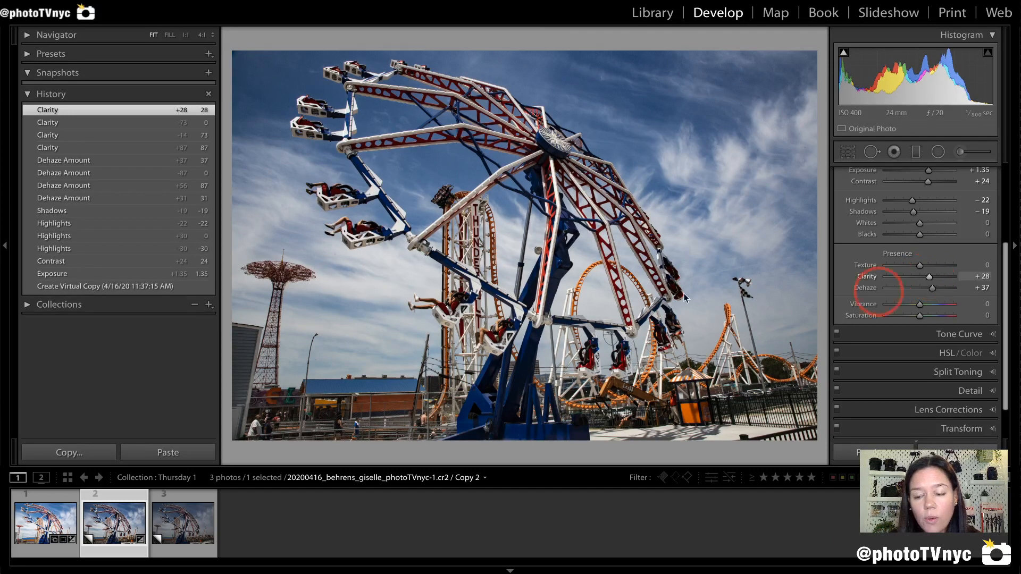
pyautogui.moveTo(357, 210)
pyautogui.mouseDown()
pyautogui.moveTo(353, 200)
pyautogui.moveTo(500, 241)
pyautogui.moveTo(496, 221)
pyautogui.moveTo(515, 212)
pyautogui.moveTo(539, 220)
pyautogui.moveTo(496, 146)
pyautogui.mouseUp()
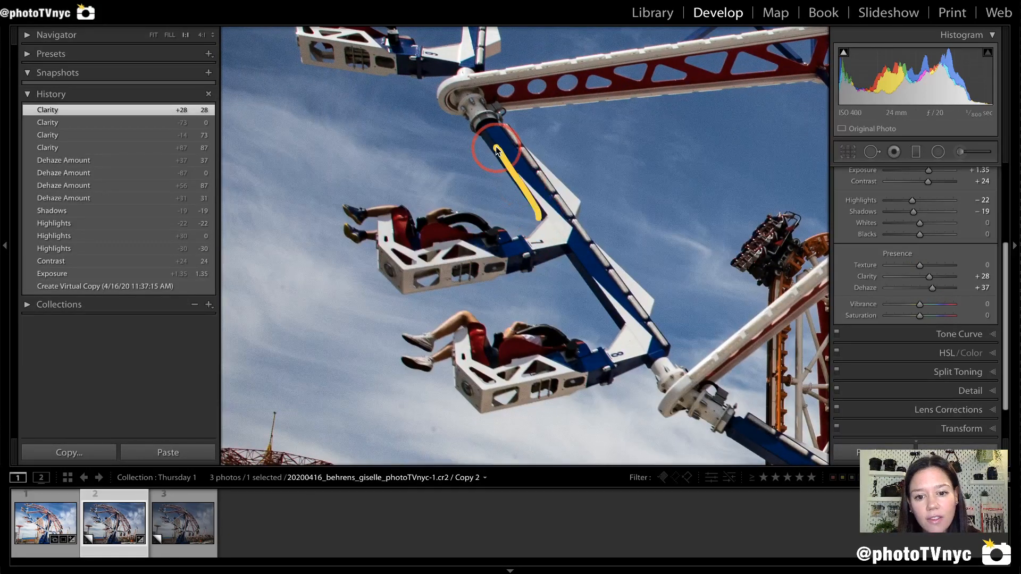
pyautogui.doubleClick(870, 275)
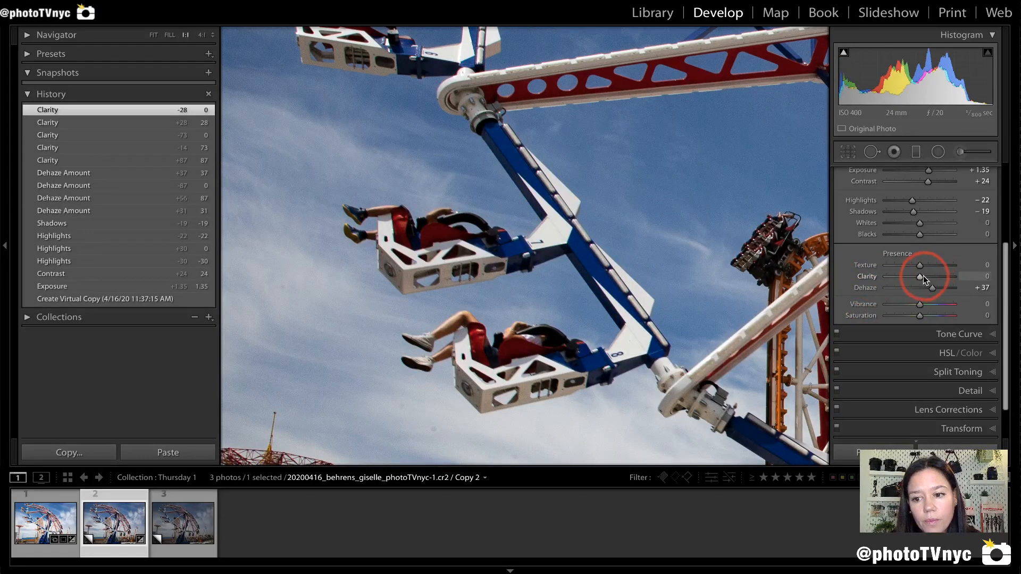
# Set Clarity to +30 and inspect the ride's central hub and arms at 1:1
pyautogui.moveTo(921, 275); pyautogui.dragTo(931, 276)
pyautogui.moveTo(636, 111); pyautogui.dragTo(706, 280)
pyautogui.moveTo(686, 244); pyautogui.dragTo(392, 191)
pyautogui.moveTo(699, 282); pyautogui.dragTo(331, 178)
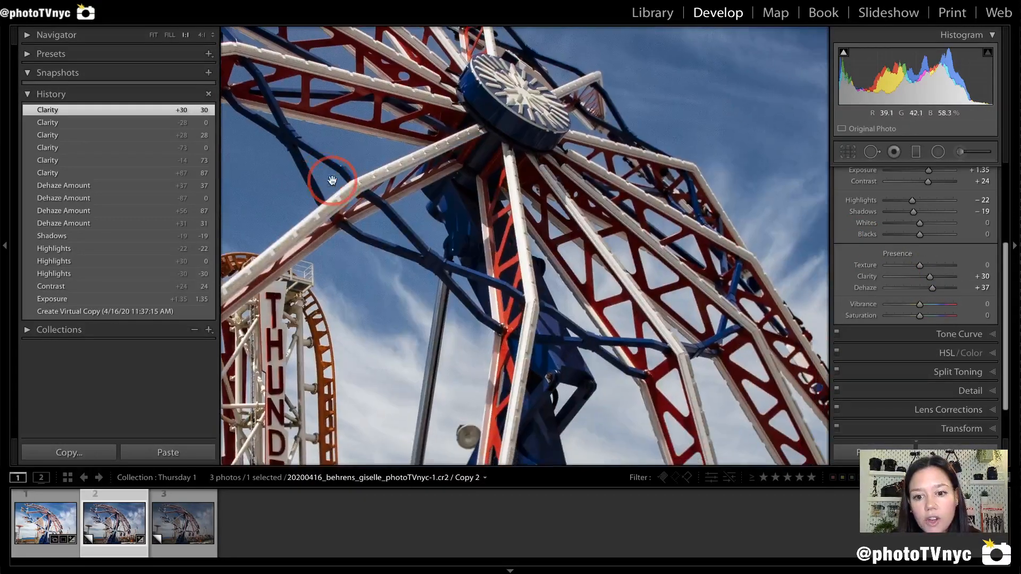
pyautogui.moveTo(468, 246); pyautogui.dragTo(451, 360)
pyautogui.moveTo(493, 235)
pyautogui.mouseDown()
pyautogui.moveTo(547, 242)
pyautogui.moveTo(567, 179)
pyautogui.moveTo(481, 138)
pyautogui.moveTo(452, 154)
pyautogui.moveTo(503, 237)
pyautogui.moveTo(525, 251)
pyautogui.mouseUp()
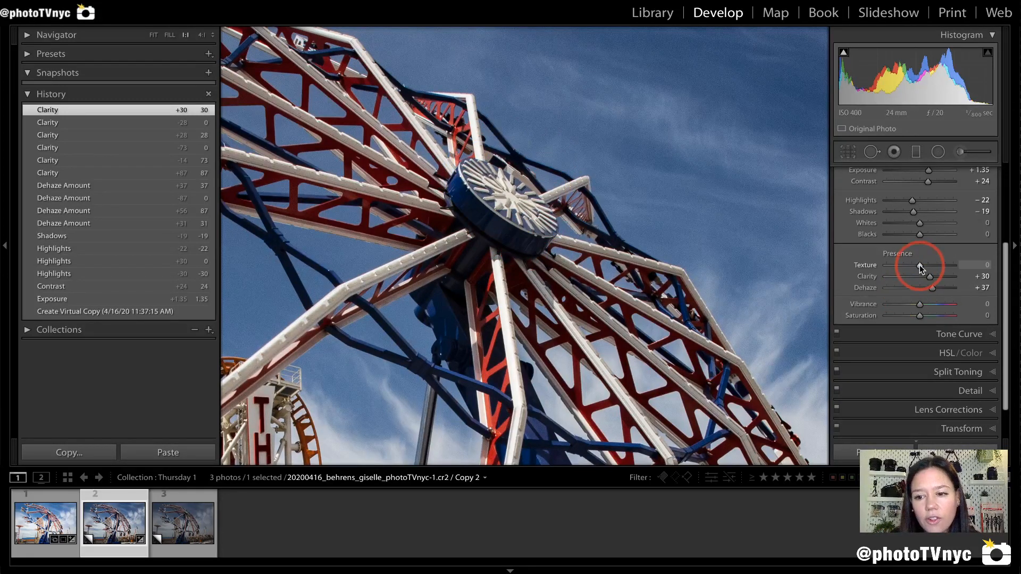
# Try Texture at +97, check the edges around the ride's hub, and reset Texture to 0
pyautogui.moveTo(921, 266); pyautogui.dragTo(952, 265)
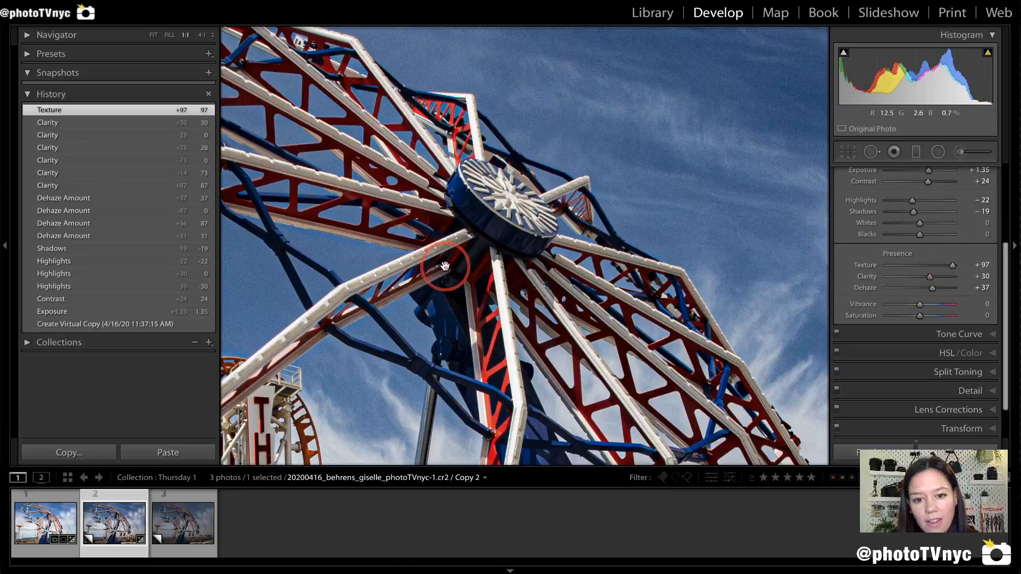
pyautogui.moveTo(473, 229)
pyautogui.mouseDown()
pyautogui.moveTo(451, 204)
pyautogui.moveTo(452, 157)
pyautogui.moveTo(501, 145)
pyautogui.moveTo(562, 183)
pyautogui.moveTo(564, 232)
pyautogui.moveTo(463, 244)
pyautogui.moveTo(450, 218)
pyautogui.moveTo(512, 248)
pyautogui.moveTo(543, 250)
pyautogui.moveTo(558, 232)
pyautogui.moveTo(549, 183)
pyautogui.moveTo(471, 148)
pyautogui.moveTo(457, 226)
pyautogui.mouseUp()
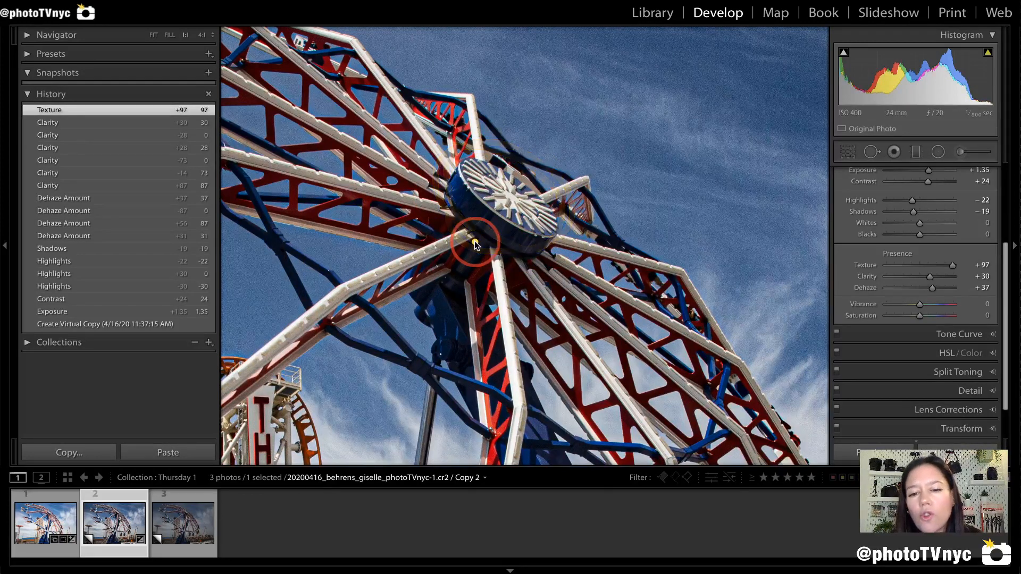
pyautogui.doubleClick(864, 265)
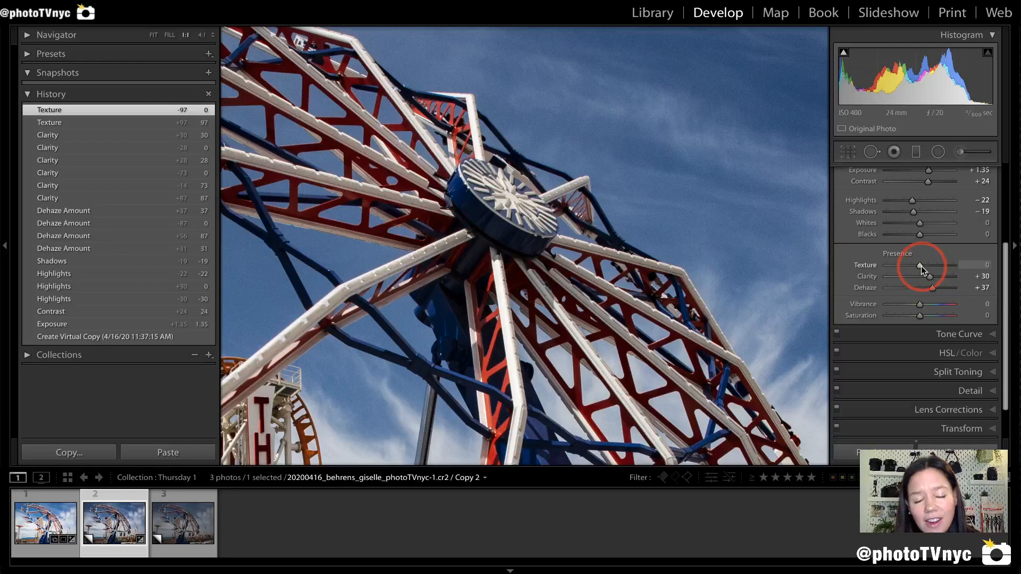
# Try Texture at +61 on the ride's hub, settle on +33, and return to the full photo
pyautogui.moveTo(921, 266); pyautogui.dragTo(941, 264)
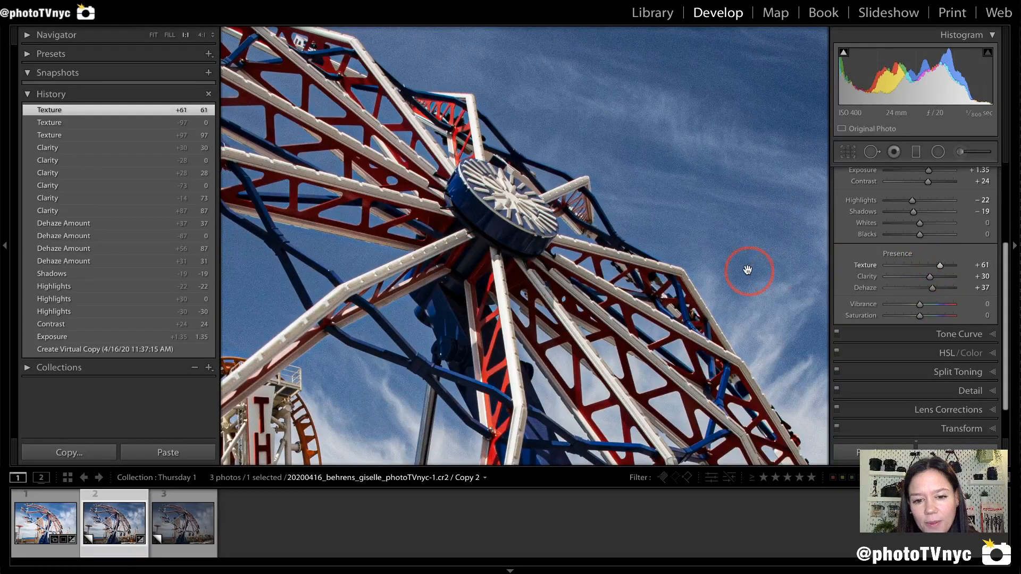
pyautogui.doubleClick(878, 271)
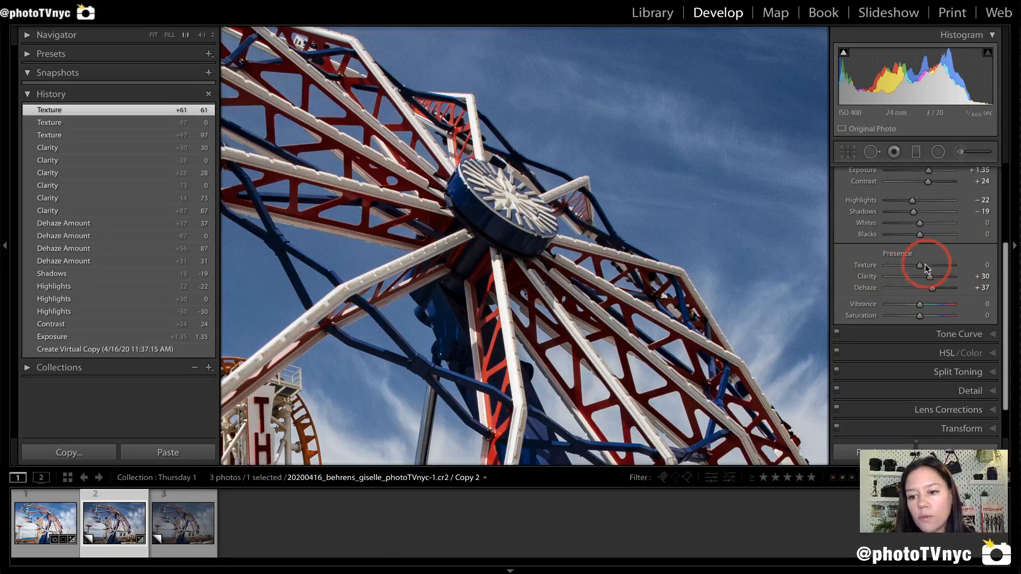
pyautogui.moveTo(920, 265); pyautogui.dragTo(930, 268)
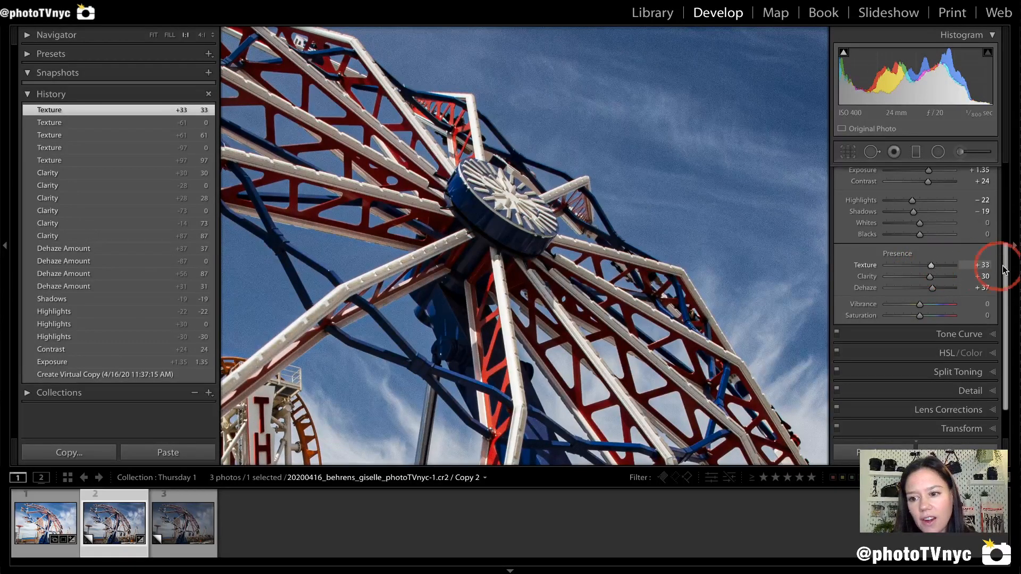
pyautogui.moveTo(990, 253)
pyautogui.mouseDown()
pyautogui.moveTo(965, 253)
pyautogui.moveTo(961, 282)
pyautogui.moveTo(993, 282)
pyautogui.moveTo(993, 260)
pyautogui.moveTo(972, 253)
pyautogui.mouseUp()
pyautogui.click(478, 288)
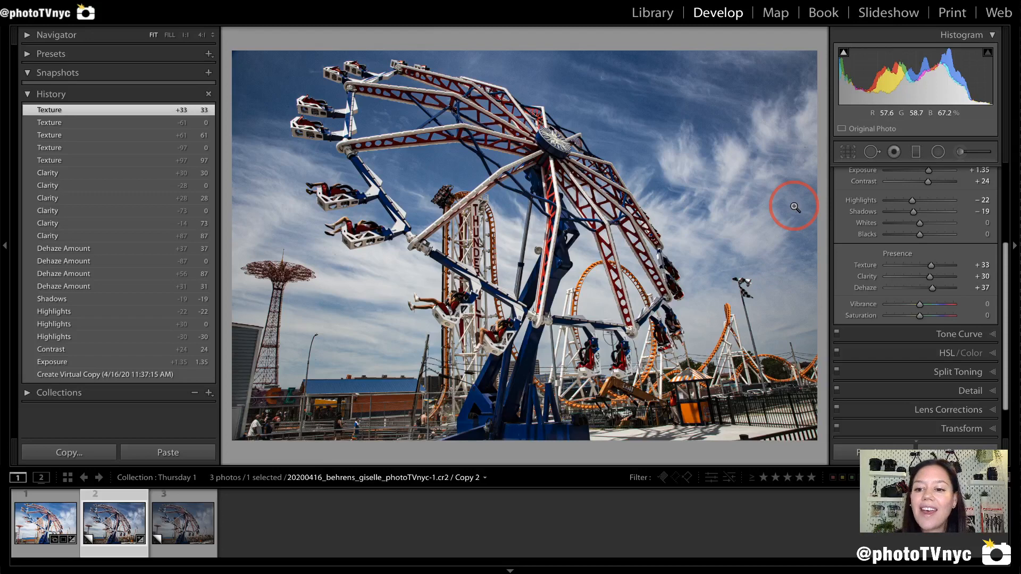
# Brighten the photo by raising Exposure to +1.75
pyautogui.scroll(1, 866, 210)
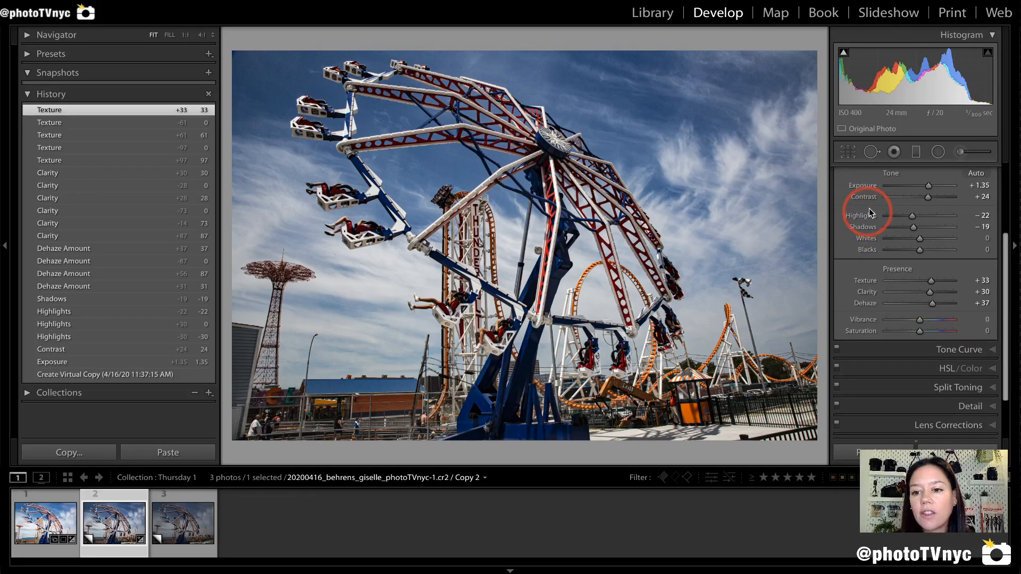
pyautogui.scroll(1, 907, 187)
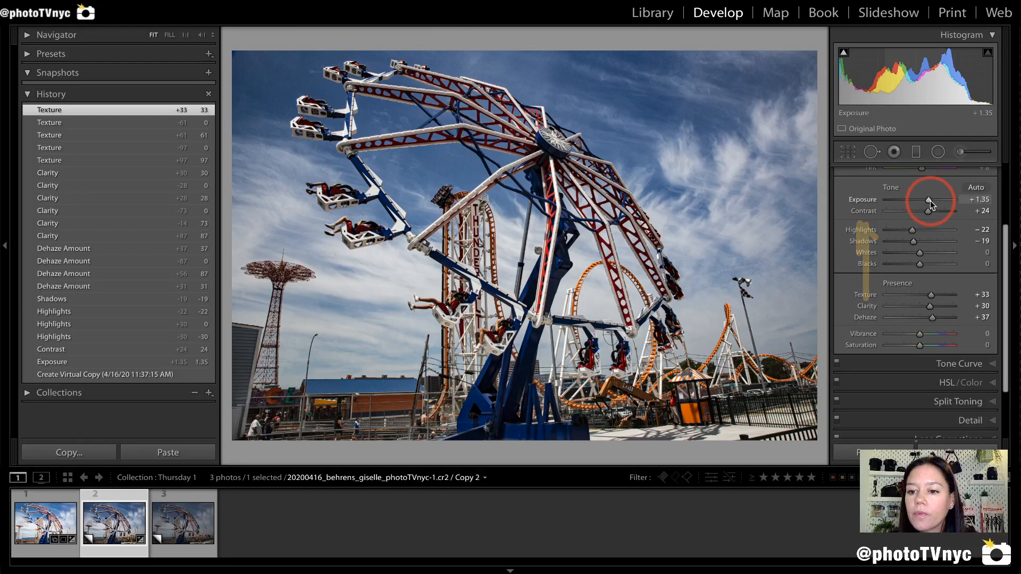
pyautogui.moveTo(930, 201); pyautogui.dragTo(933, 200)
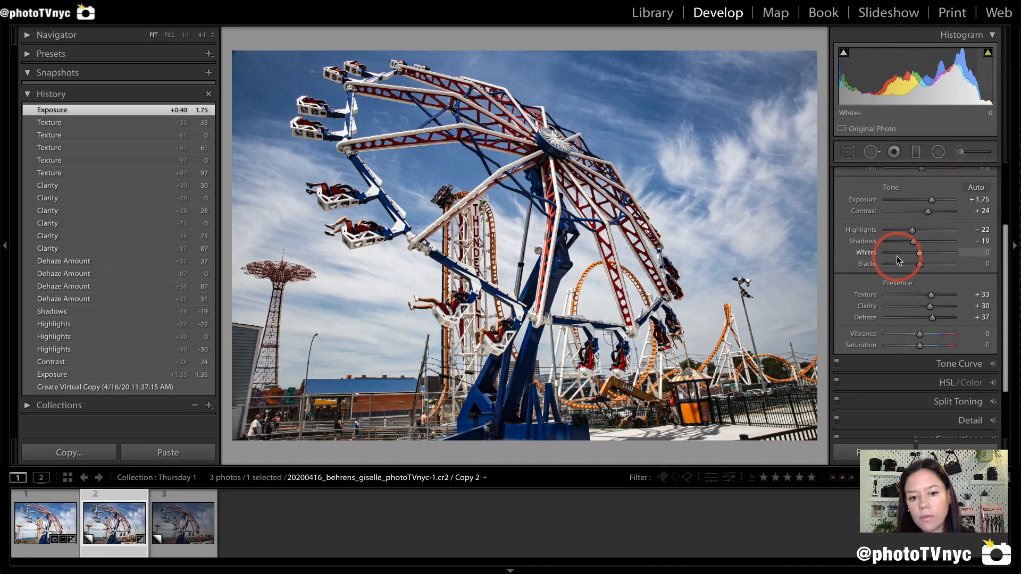
pyautogui.scroll(-1, 897, 256)
pyautogui.moveTo(867, 308)
pyautogui.mouseDown()
pyautogui.moveTo(846, 307)
pyautogui.moveTo(832, 352)
pyautogui.moveTo(897, 325)
pyautogui.moveTo(866, 307)
pyautogui.mouseUp()
pyautogui.moveTo(920, 328); pyautogui.dragTo(920, 328)
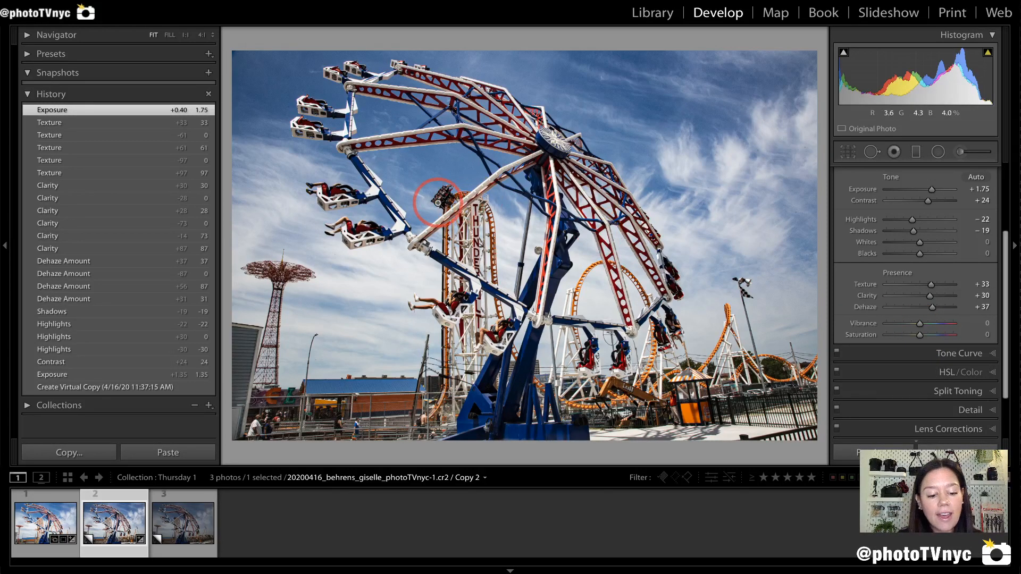
pyautogui.moveTo(418, 223)
pyautogui.mouseDown()
pyautogui.moveTo(380, 167)
pyautogui.moveTo(469, 149)
pyautogui.moveTo(484, 176)
pyautogui.moveTo(397, 213)
pyautogui.mouseUp()
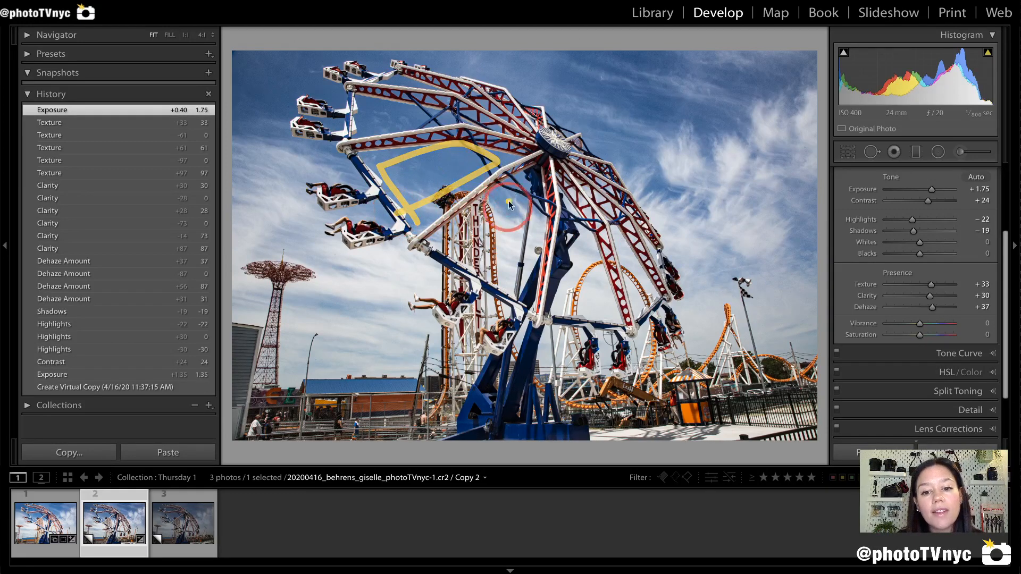
pyautogui.moveTo(537, 164)
pyautogui.mouseDown()
pyautogui.moveTo(553, 254)
pyautogui.moveTo(530, 342)
pyautogui.mouseUp()
pyautogui.moveTo(413, 249)
pyautogui.mouseDown()
pyautogui.moveTo(494, 177)
pyautogui.moveTo(553, 152)
pyautogui.moveTo(427, 146)
pyautogui.moveTo(366, 154)
pyautogui.mouseUp()
pyautogui.moveTo(443, 399)
pyautogui.mouseDown()
pyautogui.moveTo(446, 217)
pyautogui.moveTo(493, 219)
pyautogui.moveTo(496, 324)
pyautogui.moveTo(525, 386)
pyautogui.moveTo(619, 414)
pyautogui.moveTo(639, 319)
pyautogui.moveTo(541, 295)
pyautogui.moveTo(665, 408)
pyautogui.moveTo(743, 254)
pyautogui.mouseUp()
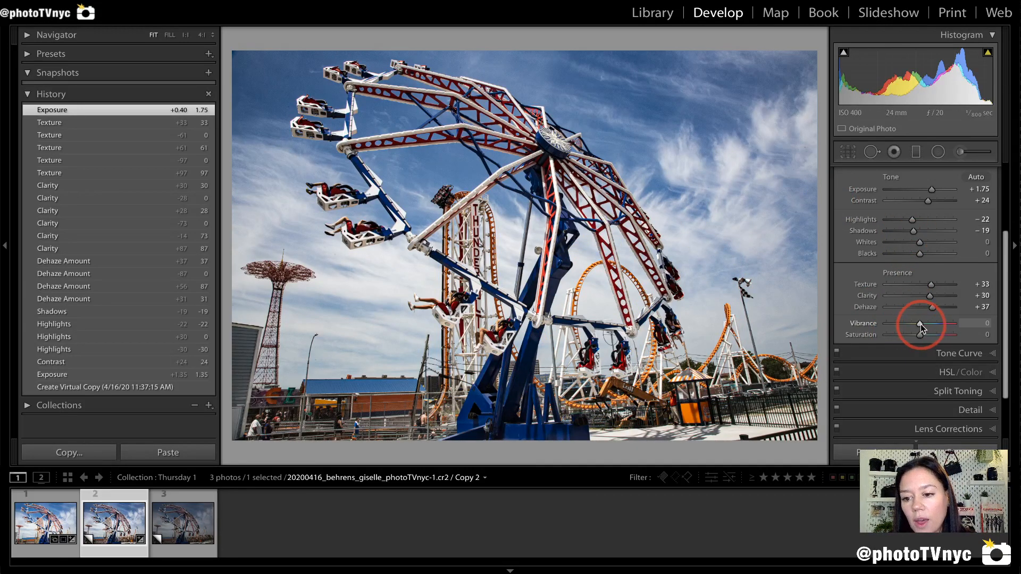
# Boost the photo's colors by setting Vibrance to +27 and Saturation to +11
pyautogui.moveTo(920, 324); pyautogui.dragTo(930, 323)
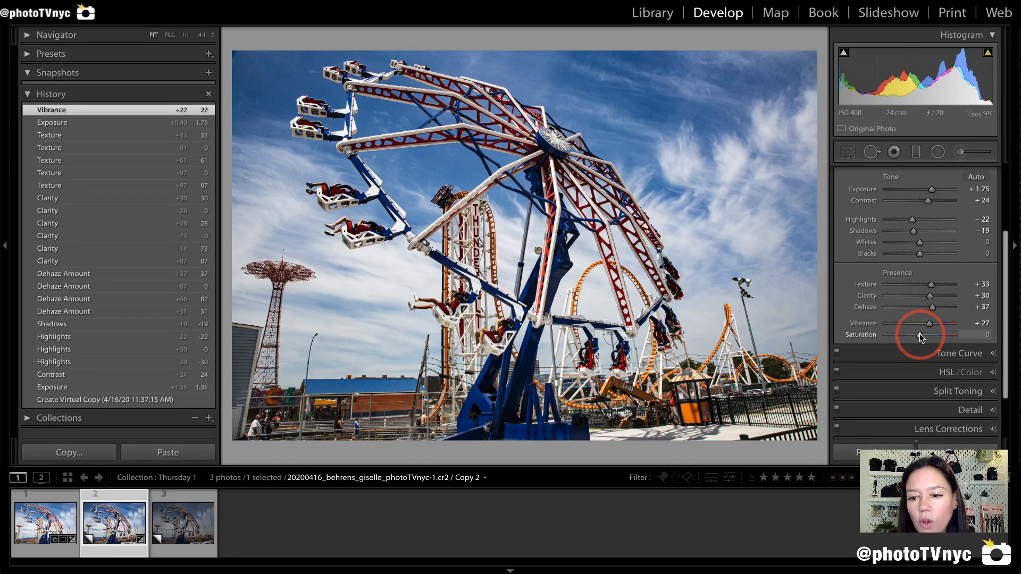
pyautogui.moveTo(920, 334); pyautogui.dragTo(923, 333)
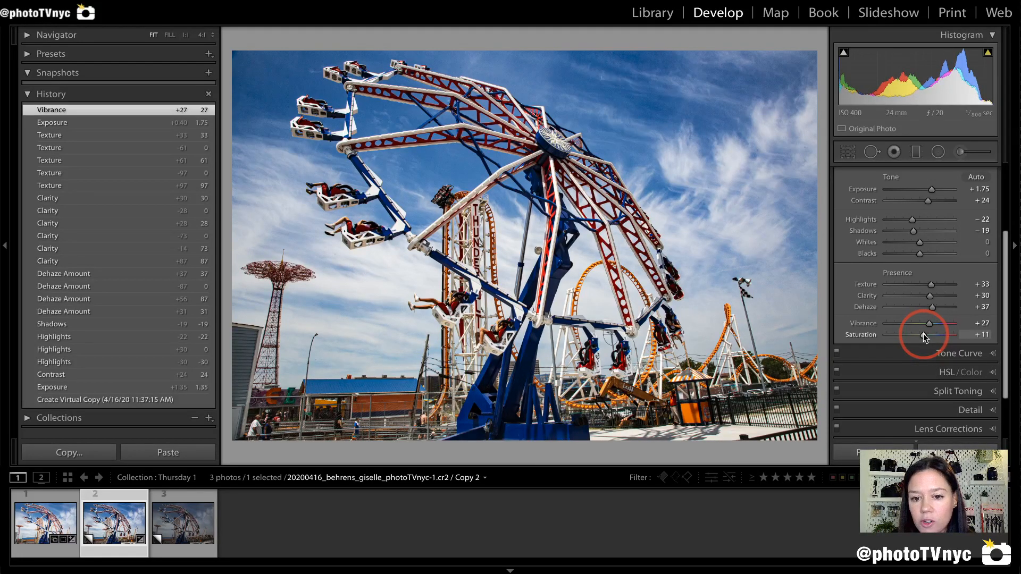
pyautogui.moveTo(923, 333); pyautogui.dragTo(923, 334)
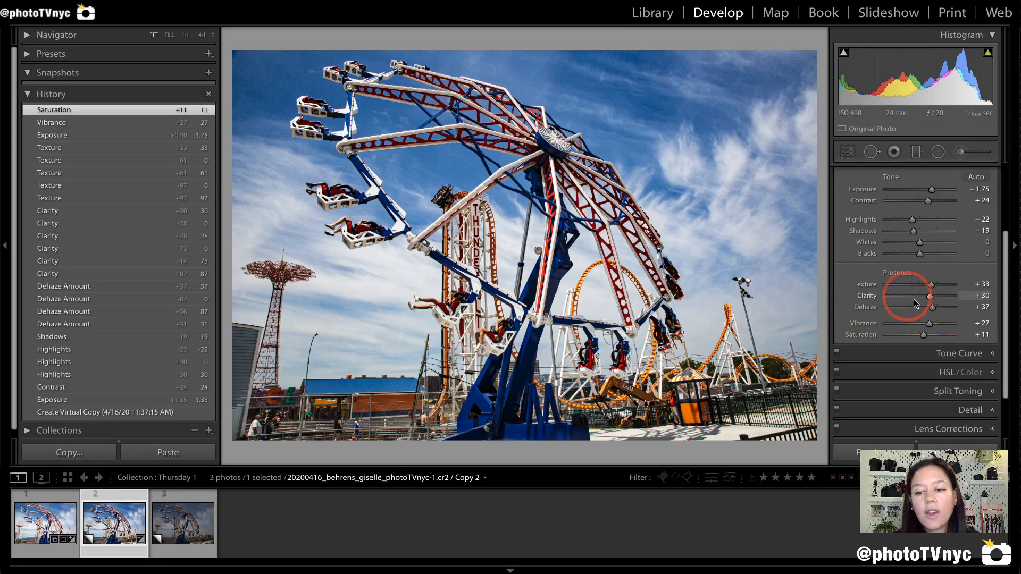
pyautogui.moveTo(886, 312)
pyautogui.mouseDown()
pyautogui.moveTo(822, 316)
pyautogui.moveTo(865, 349)
pyautogui.moveTo(994, 339)
pyautogui.moveTo(978, 314)
pyautogui.moveTo(842, 315)
pyautogui.mouseUp()
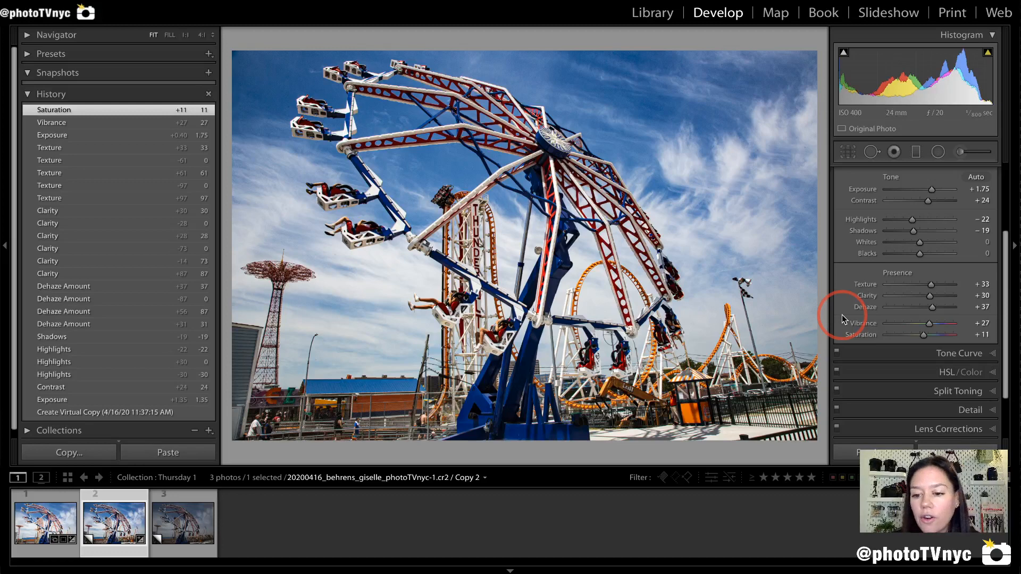
# Collapse the basic adjustments and open the sharpening and noise reduction settings
pyautogui.scroll(2, 903, 286)
pyautogui.scroll(3, 904, 290)
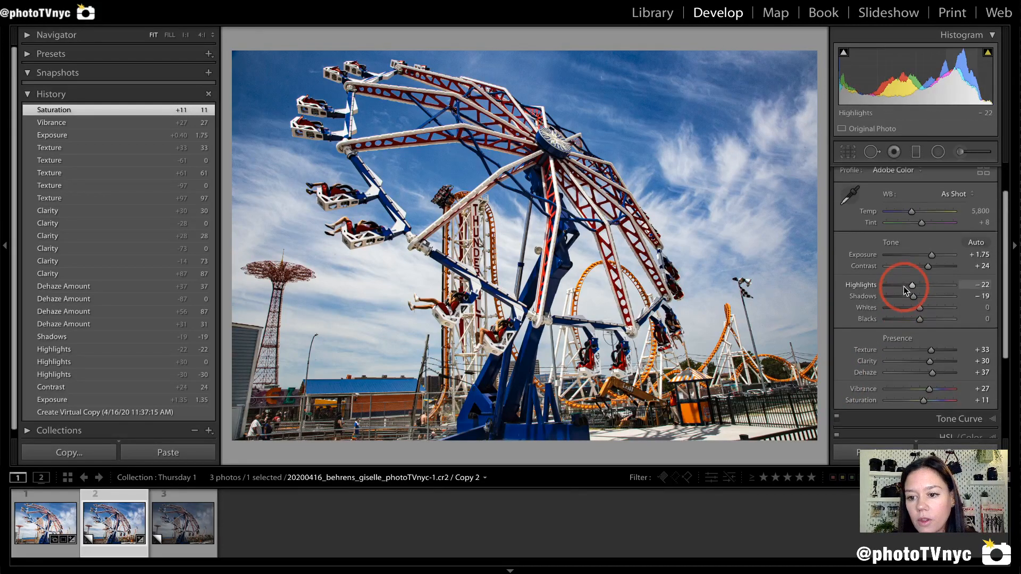
pyautogui.click(986, 179)
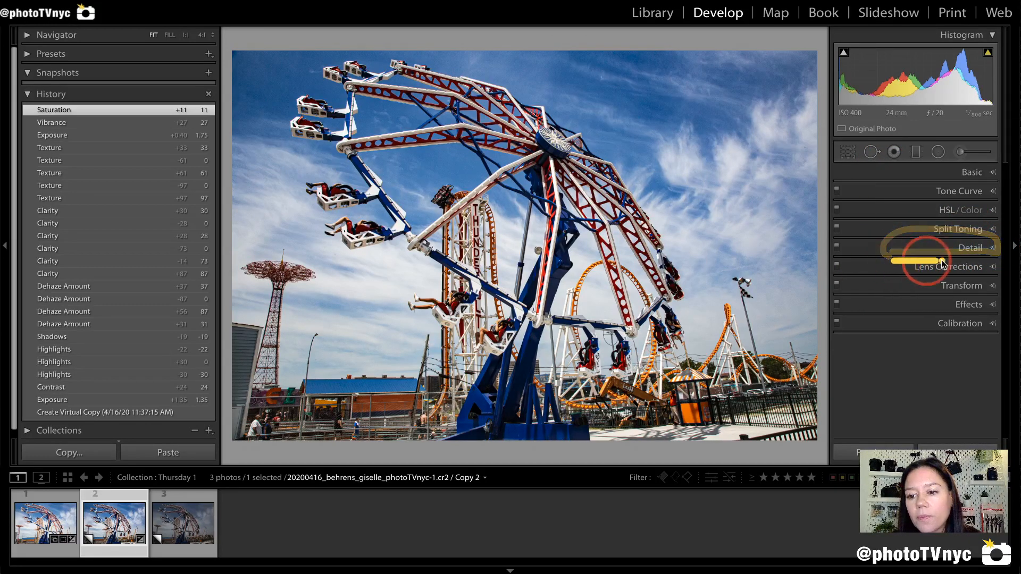
pyautogui.click(988, 248)
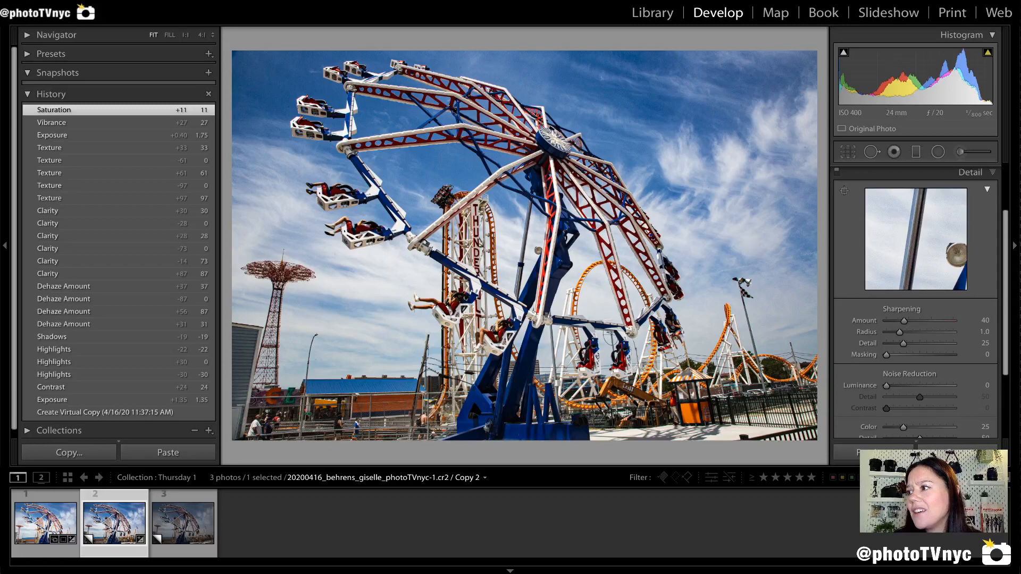
# Examine the blue sky around the ride's outer seats at 1:1 for noise
pyautogui.press('z')
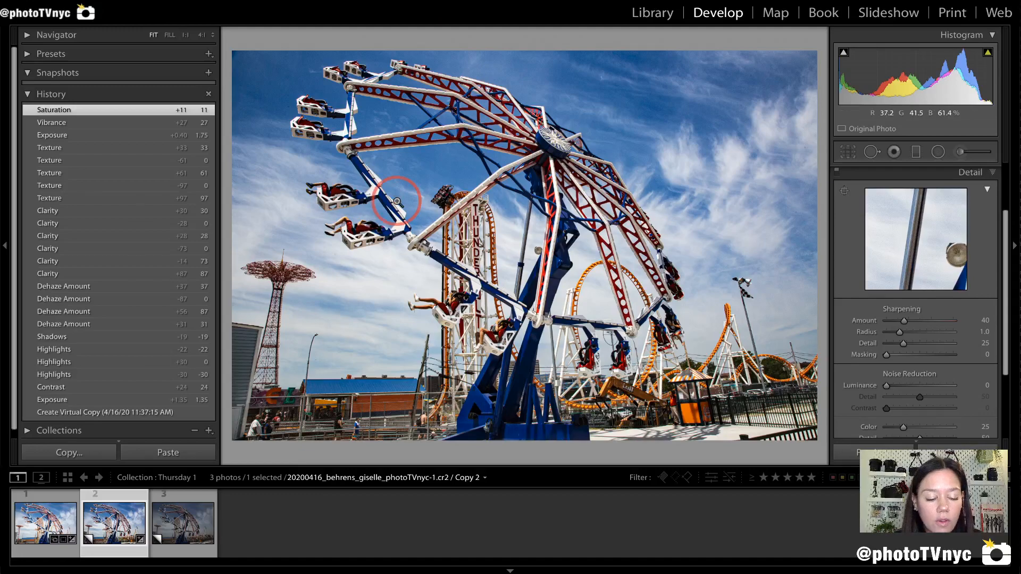
pyautogui.click(405, 169)
pyautogui.moveTo(325, 166); pyautogui.dragTo(528, 298)
pyautogui.moveTo(592, 237); pyautogui.dragTo(376, 264)
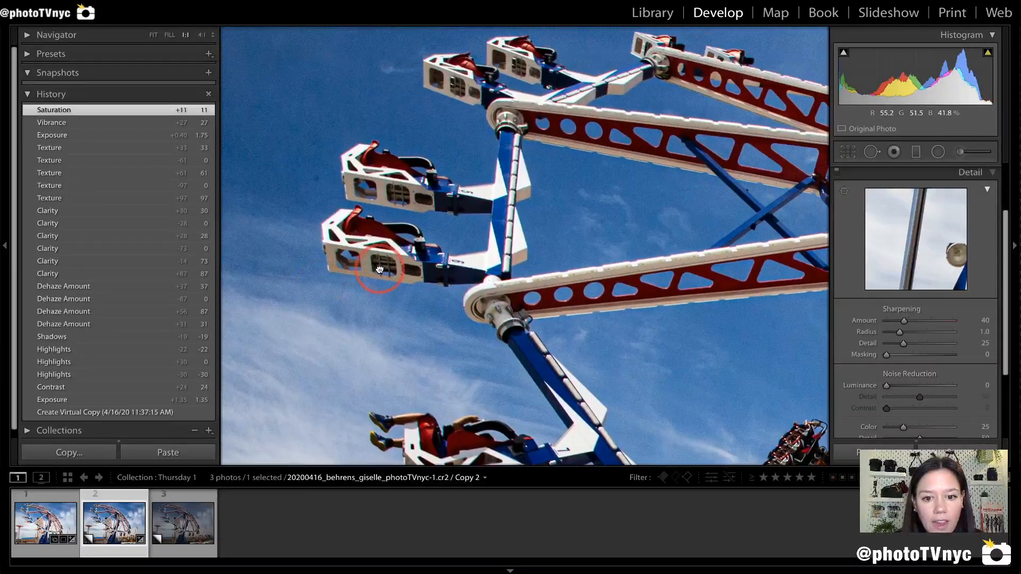
pyautogui.moveTo(652, 227); pyautogui.dragTo(713, 359)
pyautogui.moveTo(484, 285); pyautogui.dragTo(556, 115)
pyautogui.moveTo(316, 114)
pyautogui.mouseDown()
pyautogui.moveTo(393, 51)
pyautogui.moveTo(445, 107)
pyautogui.moveTo(394, 232)
pyautogui.moveTo(261, 208)
pyautogui.moveTo(318, 75)
pyautogui.mouseUp()
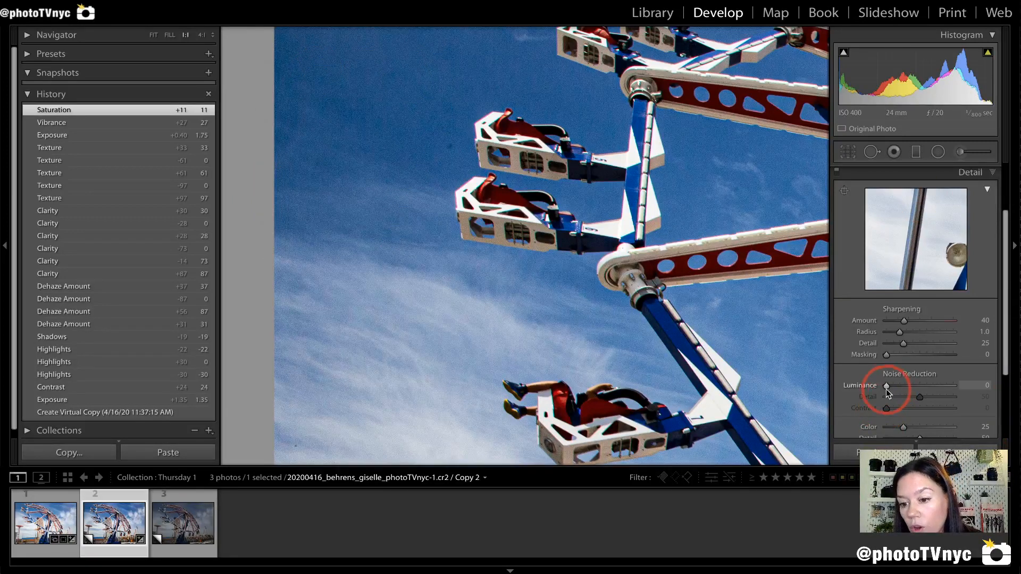
pyautogui.moveTo(867, 366)
pyautogui.mouseDown()
pyautogui.moveTo(930, 356)
pyautogui.moveTo(958, 373)
pyautogui.moveTo(892, 394)
pyautogui.moveTo(856, 367)
pyautogui.mouseUp()
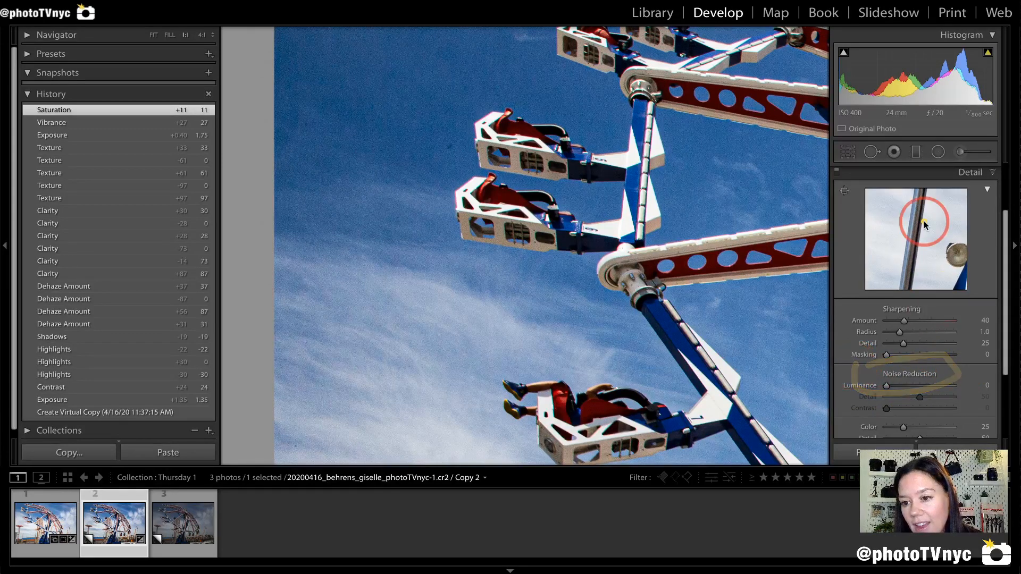
pyautogui.moveTo(927, 189); pyautogui.dragTo(987, 188)
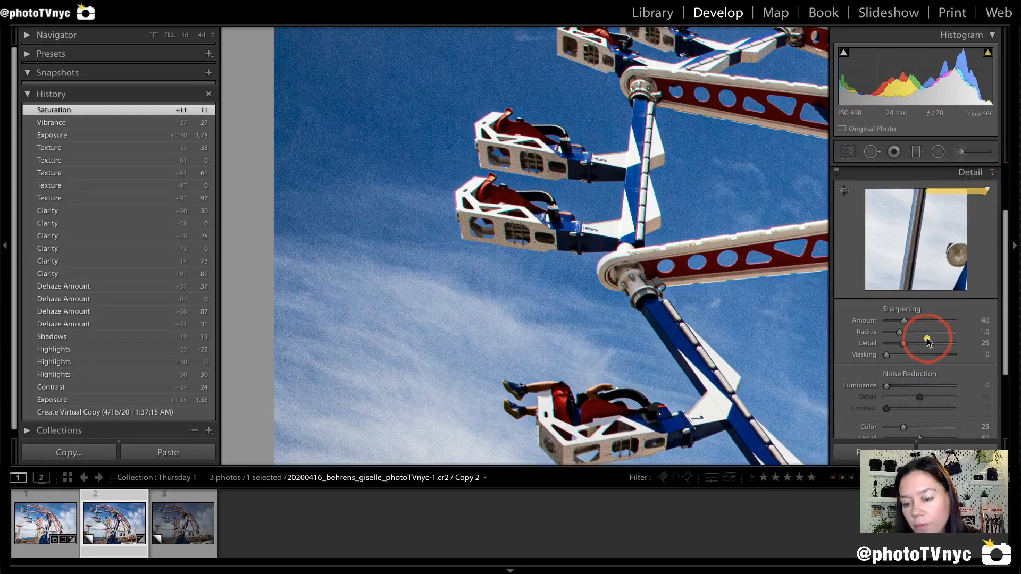
# Try Luminance noise reduction at 28 and 100, compare the seats and sky, and reset it to 0
pyautogui.moveTo(887, 387); pyautogui.dragTo(905, 385)
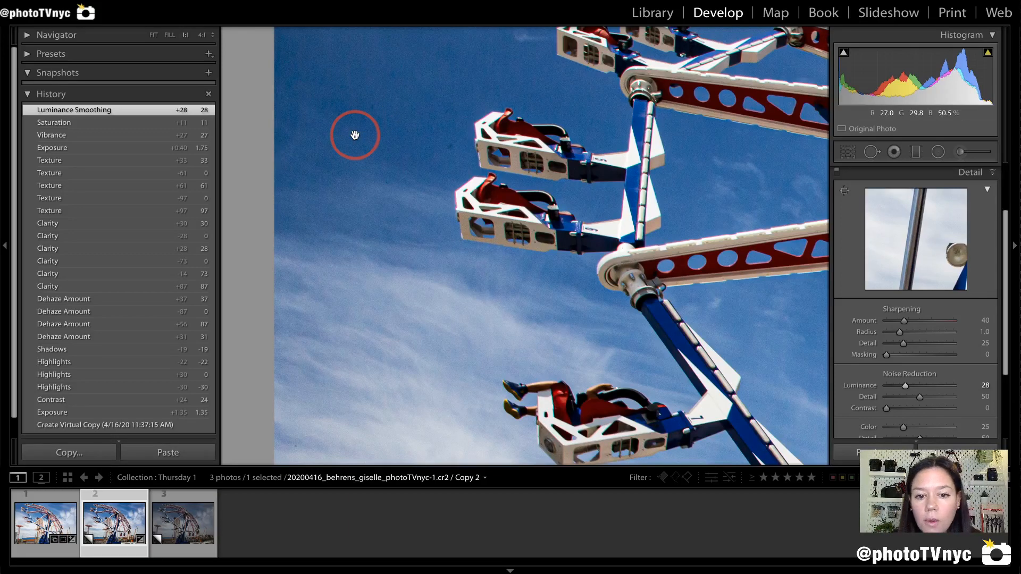
pyautogui.moveTo(467, 159)
pyautogui.mouseDown()
pyautogui.moveTo(474, 108)
pyautogui.moveTo(501, 92)
pyautogui.moveTo(569, 110)
pyautogui.moveTo(599, 154)
pyautogui.moveTo(504, 176)
pyautogui.moveTo(464, 164)
pyautogui.mouseUp()
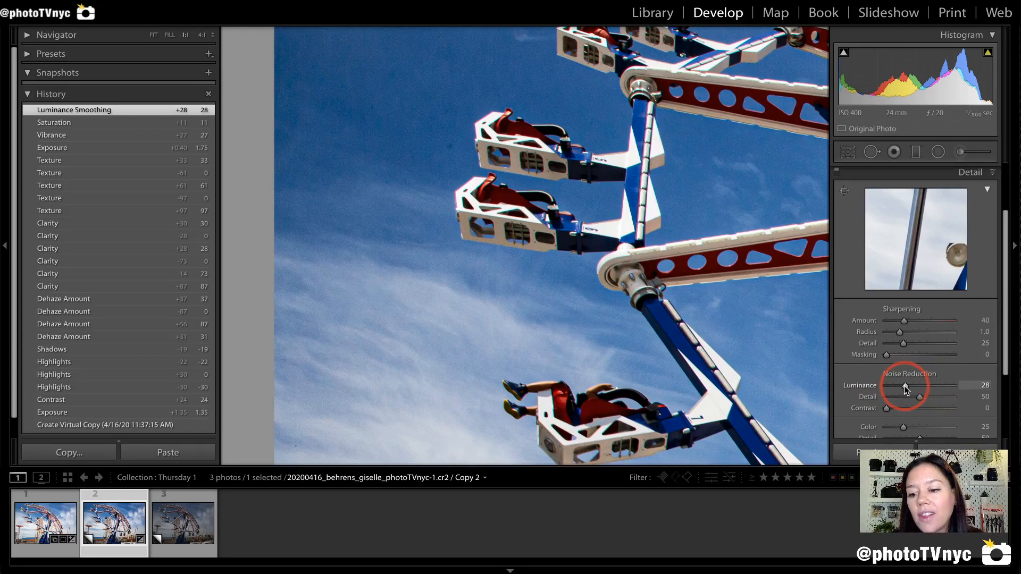
pyautogui.moveTo(955, 385); pyautogui.dragTo(956, 385)
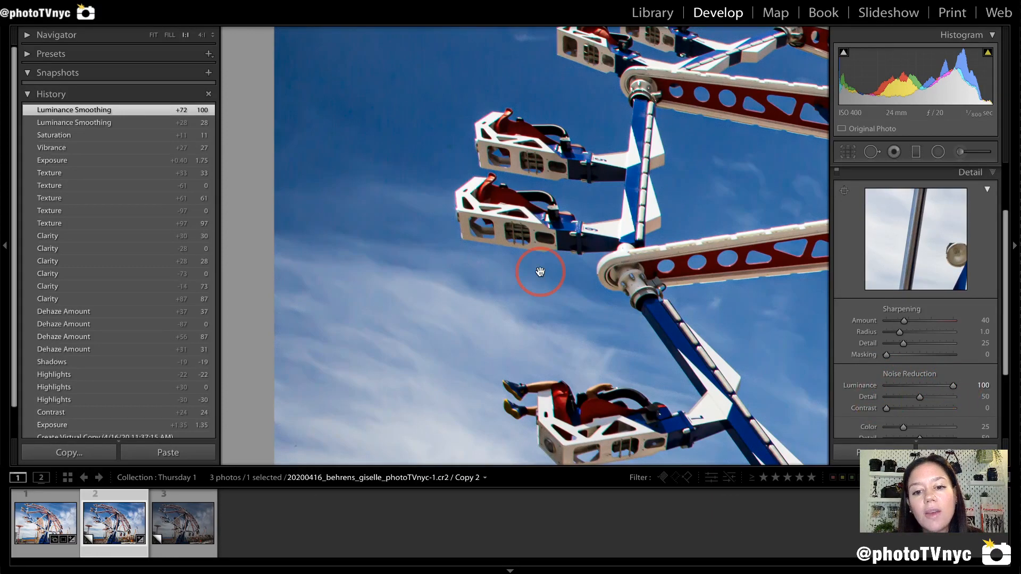
pyautogui.moveTo(446, 274)
pyautogui.mouseDown()
pyautogui.moveTo(441, 187)
pyautogui.moveTo(462, 164)
pyautogui.moveTo(461, 101)
pyautogui.moveTo(488, 89)
pyautogui.moveTo(620, 124)
pyautogui.moveTo(631, 146)
pyautogui.moveTo(613, 247)
pyautogui.moveTo(521, 281)
pyautogui.moveTo(440, 257)
pyautogui.mouseUp()
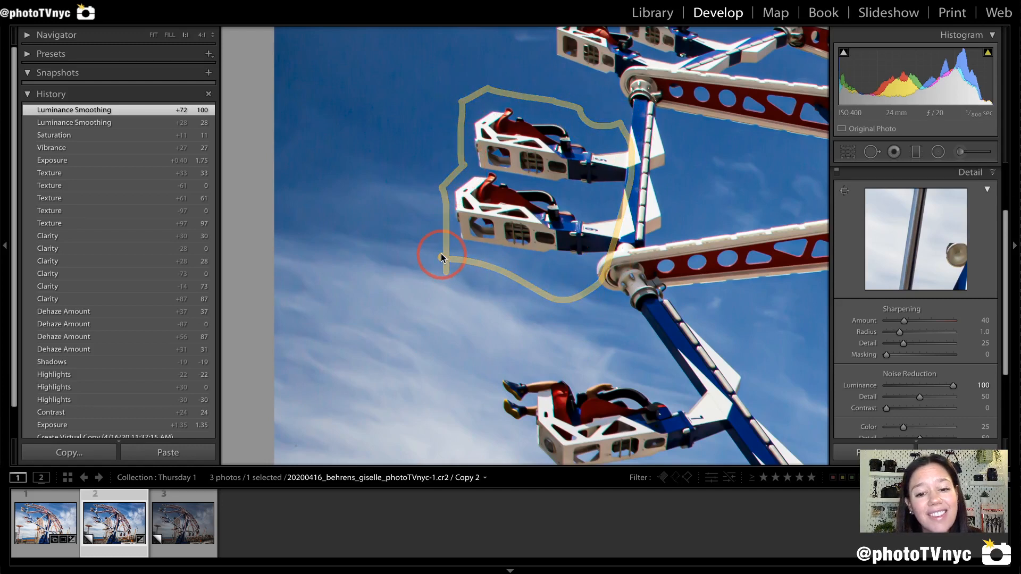
pyautogui.doubleClick(861, 384)
# Set Luminance noise reduction to 26 to smooth the noise in the sky
pyautogui.click(902, 385)
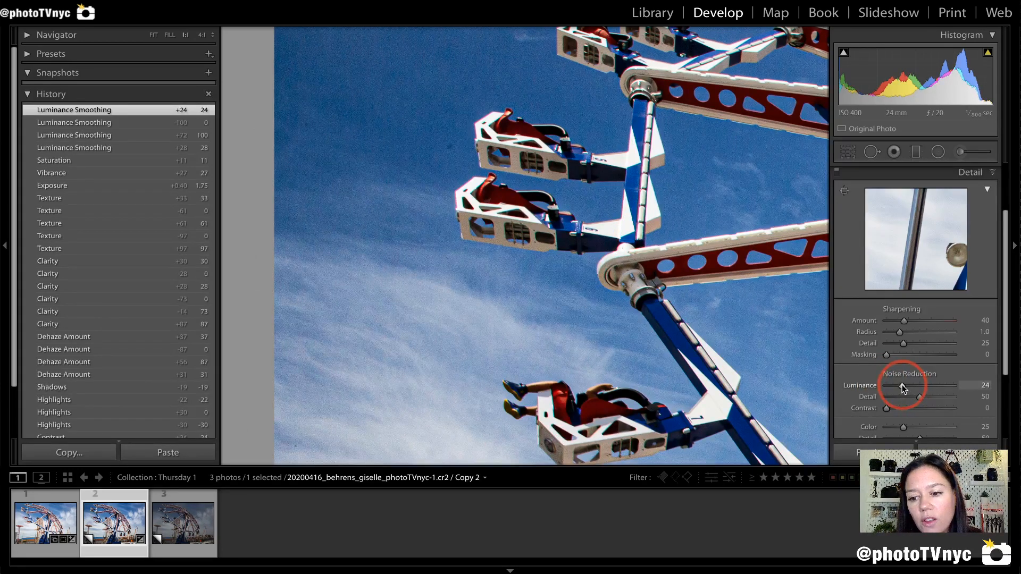
pyautogui.moveTo(903, 387); pyautogui.dragTo(903, 387)
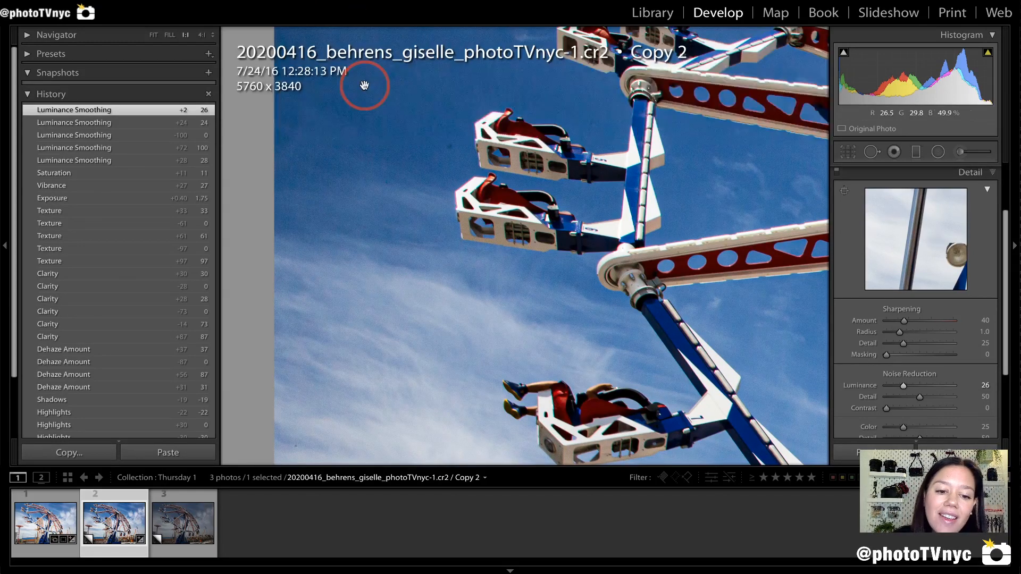
# Check the photo's exposure and lens data in the info overlay, hide it, and return to the full photo
pyautogui.press('i')
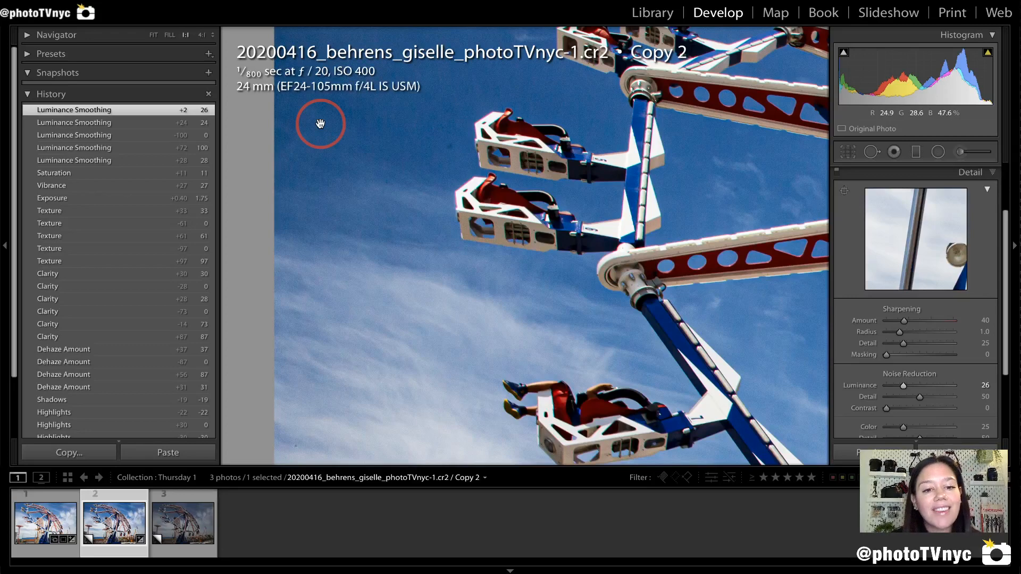
pyautogui.moveTo(349, 107)
pyautogui.mouseDown()
pyautogui.moveTo(394, 71)
pyautogui.moveTo(298, 55)
pyautogui.moveTo(376, 91)
pyautogui.moveTo(321, 82)
pyautogui.moveTo(351, 84)
pyautogui.moveTo(330, 90)
pyautogui.mouseUp()
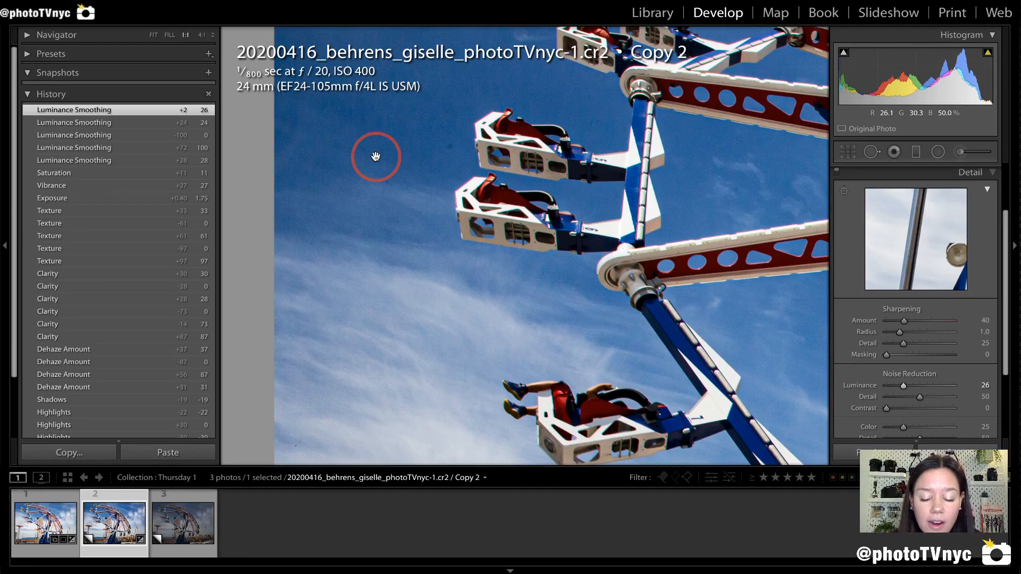
pyautogui.press('i')
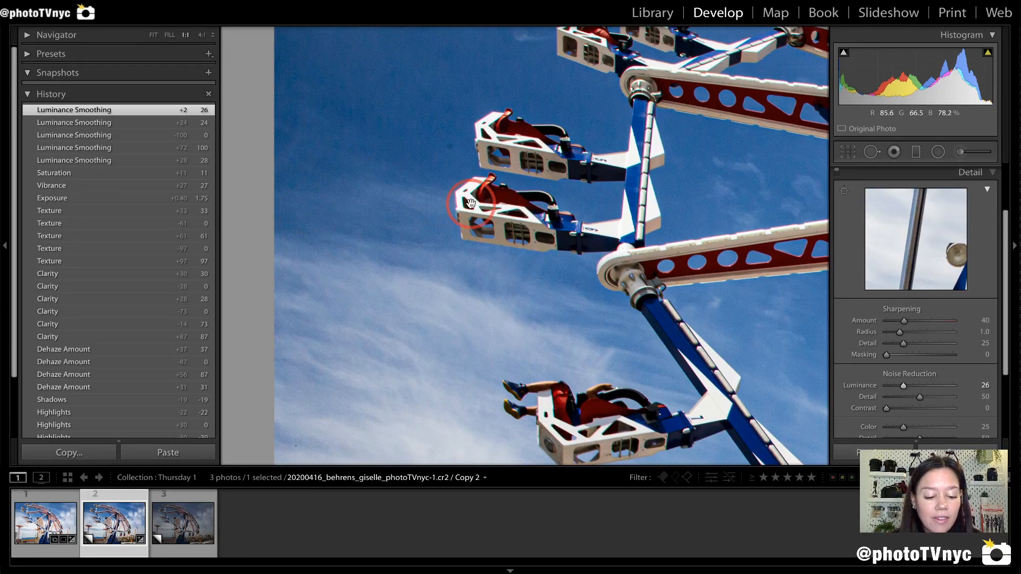
pyautogui.click(470, 203)
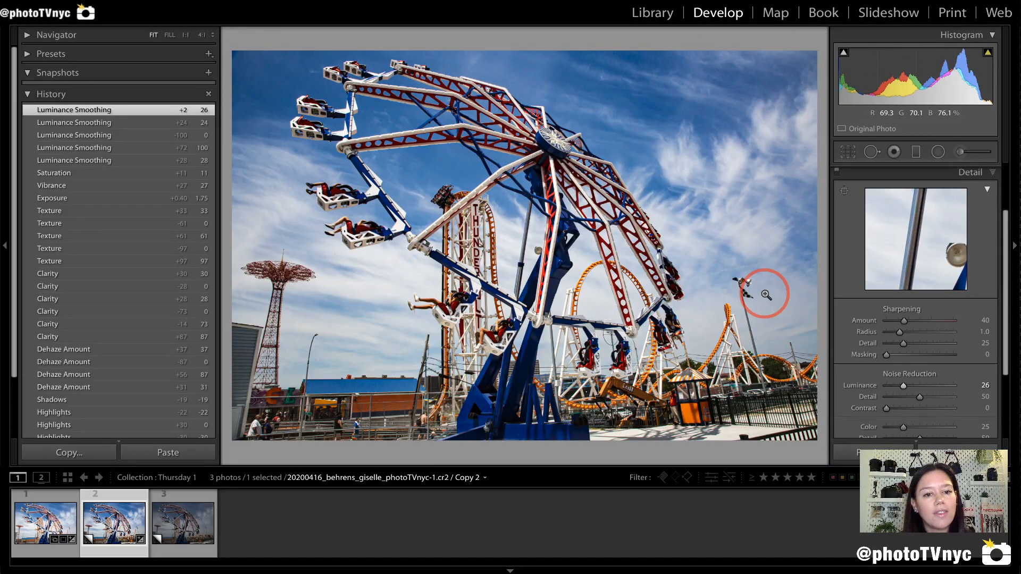
# Collapse the noise reduction settings and open the lens correction profile options
pyautogui.click(975, 172)
pyautogui.moveTo(906, 260); pyautogui.dragTo(993, 260)
pyautogui.moveTo(901, 280)
pyautogui.mouseDown()
pyautogui.moveTo(999, 277)
pyautogui.moveTo(1000, 268)
pyautogui.moveTo(996, 254)
pyautogui.moveTo(850, 269)
pyautogui.mouseUp()
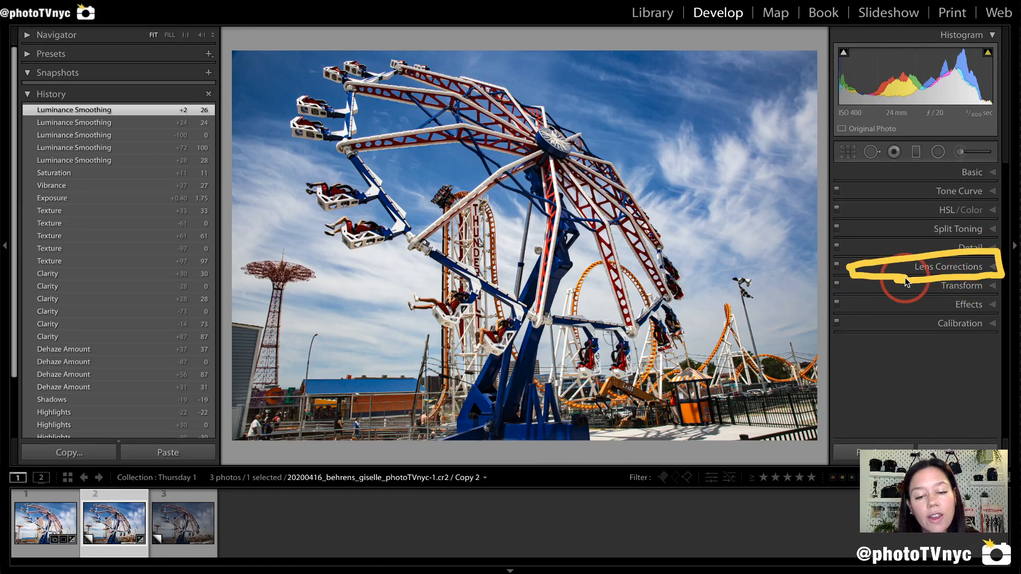
pyautogui.click(928, 266)
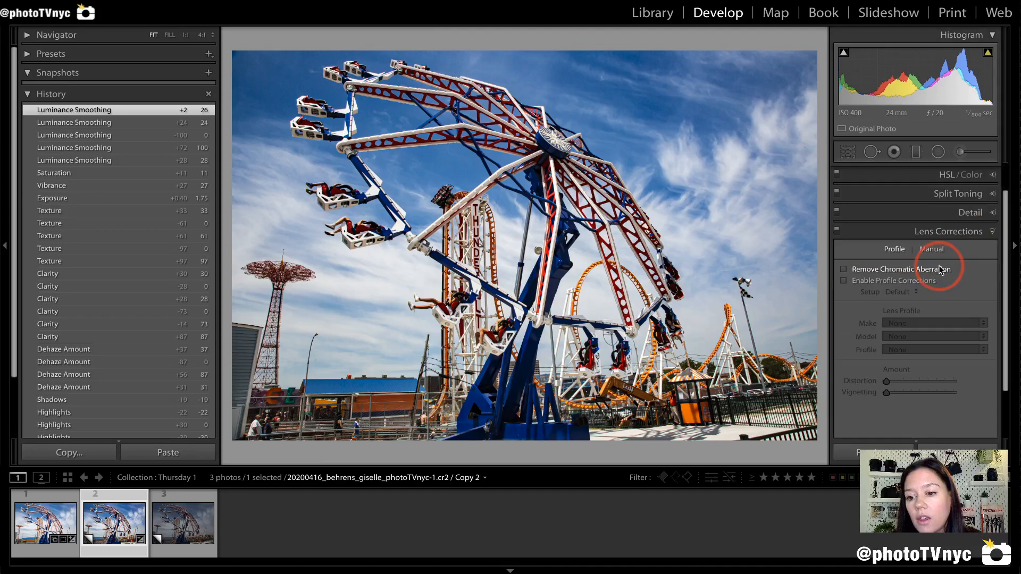
pyautogui.moveTo(880, 263)
pyautogui.mouseDown()
pyautogui.moveTo(958, 261)
pyautogui.moveTo(868, 261)
pyautogui.mouseUp()
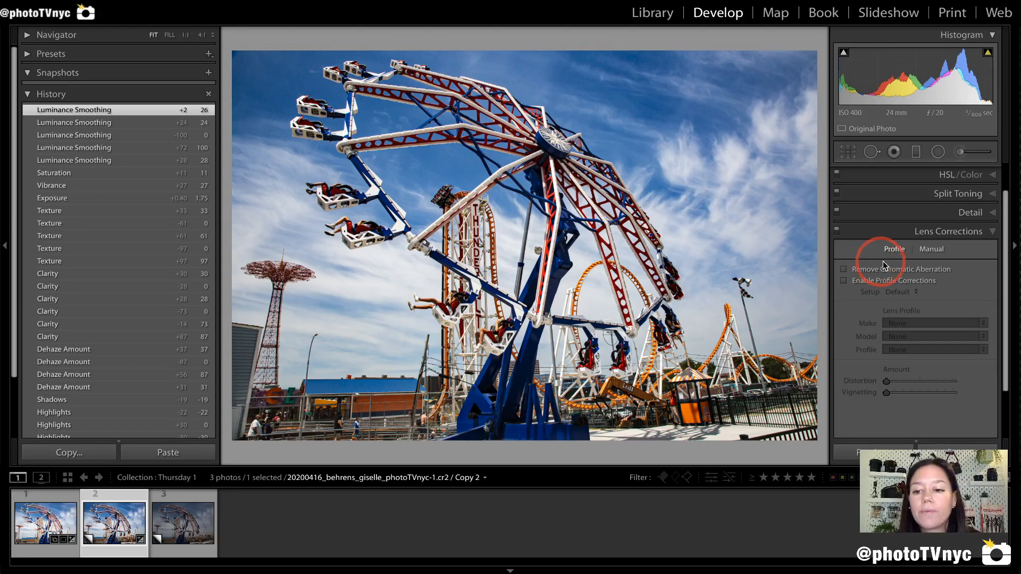
pyautogui.moveTo(878, 259)
pyautogui.mouseDown()
pyautogui.moveTo(909, 257)
pyautogui.moveTo(911, 235)
pyautogui.moveTo(874, 262)
pyautogui.mouseUp()
pyautogui.moveTo(836, 290); pyautogui.dragTo(971, 295)
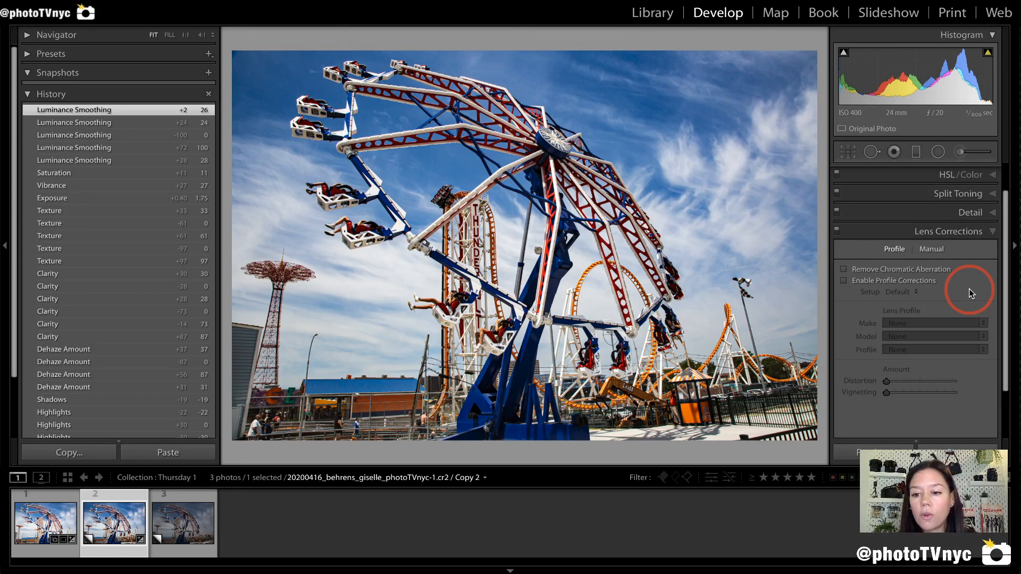
pyautogui.moveTo(839, 292); pyautogui.dragTo(943, 295)
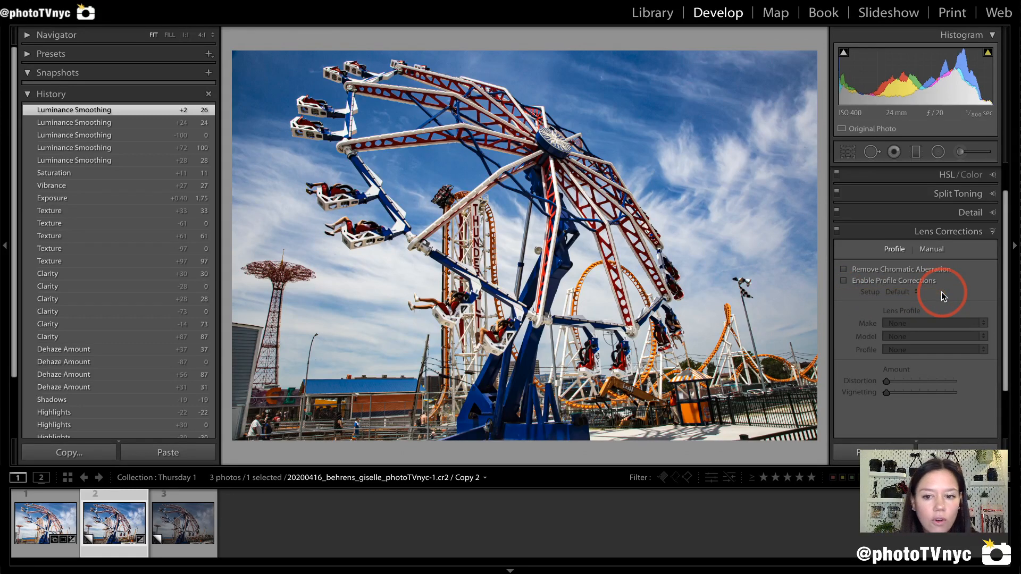
pyautogui.moveTo(713, 65)
pyautogui.mouseDown()
pyautogui.moveTo(742, 68)
pyautogui.moveTo(780, 149)
pyautogui.moveTo(813, 113)
pyautogui.moveTo(796, 56)
pyautogui.moveTo(696, 53)
pyautogui.mouseUp()
pyautogui.moveTo(716, 390)
pyautogui.mouseDown()
pyautogui.moveTo(764, 340)
pyautogui.moveTo(700, 433)
pyautogui.mouseUp()
pyautogui.moveTo(248, 364)
pyautogui.mouseDown()
pyautogui.moveTo(329, 430)
pyautogui.moveTo(255, 354)
pyautogui.mouseUp()
pyautogui.moveTo(248, 119)
pyautogui.mouseDown()
pyautogui.moveTo(304, 76)
pyautogui.moveTo(307, 40)
pyautogui.moveTo(256, 23)
pyautogui.moveTo(218, 33)
pyautogui.moveTo(217, 130)
pyautogui.moveTo(266, 128)
pyautogui.mouseUp()
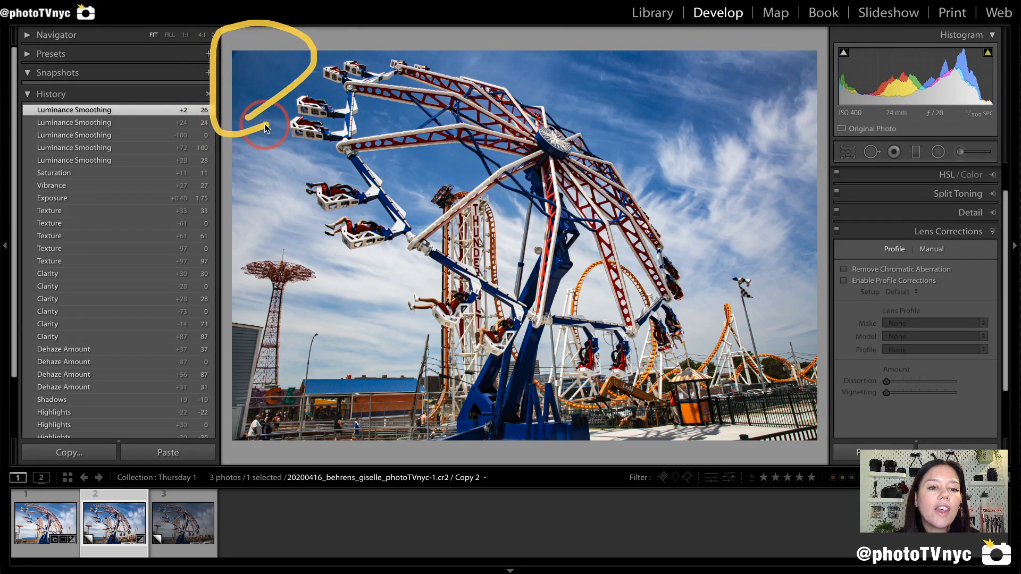
# Examine the sky in the photo's upper-left corner up close for vignetting, and return to the full photo
pyautogui.click(238, 53)
pyautogui.moveTo(262, 72)
pyautogui.mouseDown()
pyautogui.moveTo(318, 110)
pyautogui.moveTo(304, 116)
pyautogui.moveTo(345, 86)
pyautogui.moveTo(251, 115)
pyautogui.moveTo(359, 64)
pyautogui.moveTo(305, 145)
pyautogui.moveTo(290, 49)
pyautogui.moveTo(353, 45)
pyautogui.moveTo(347, 156)
pyautogui.moveTo(289, 137)
pyautogui.moveTo(269, 97)
pyautogui.moveTo(299, 108)
pyautogui.moveTo(324, 75)
pyautogui.mouseUp()
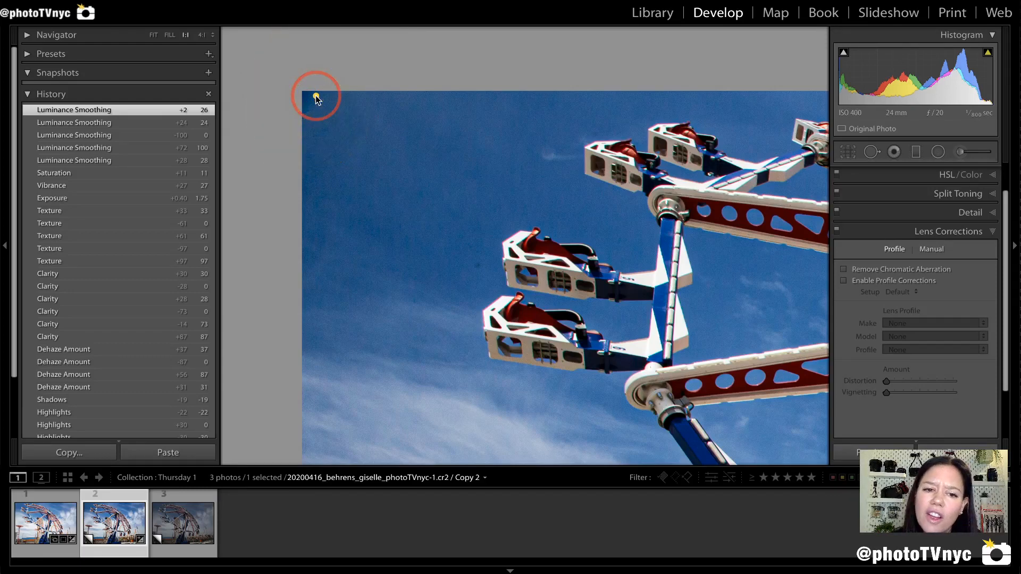
pyautogui.click(357, 161)
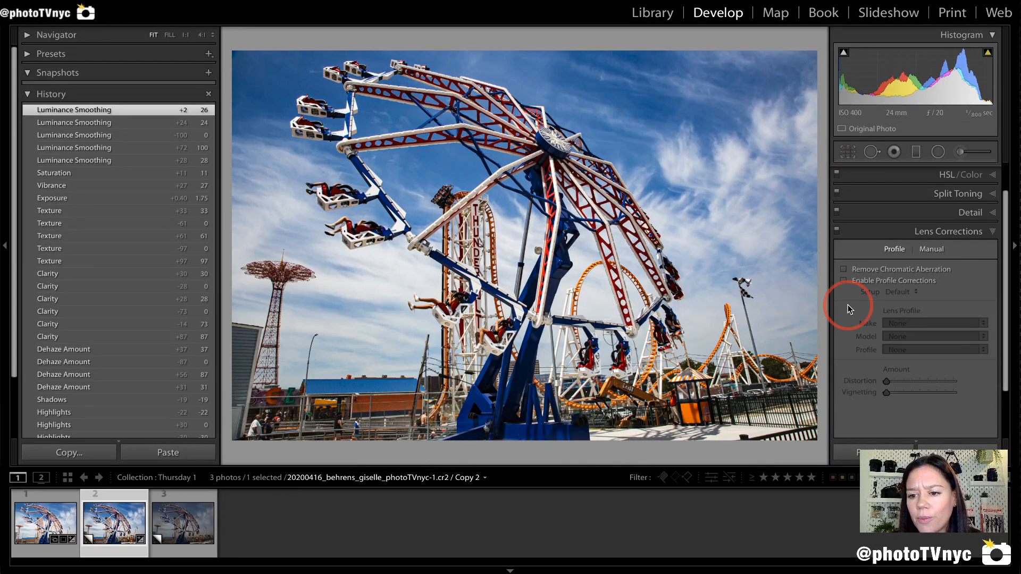
pyautogui.click(281, 122)
pyautogui.moveTo(269, 133); pyautogui.dragTo(292, 195)
pyautogui.click(242, 82)
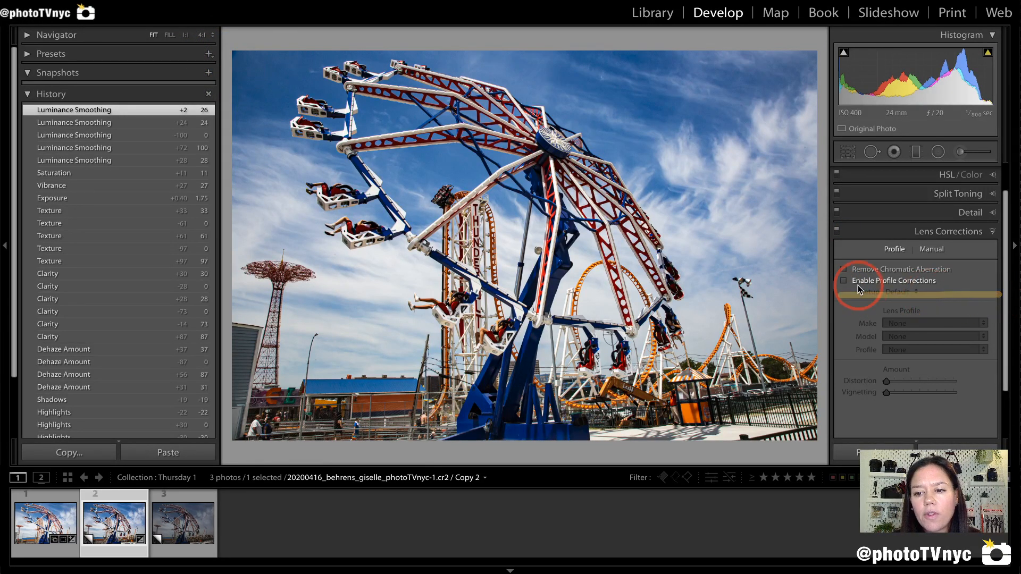
# Enable the lens profile corrections and compare the photo with them off and on, leaving them on
pyautogui.click(843, 279)
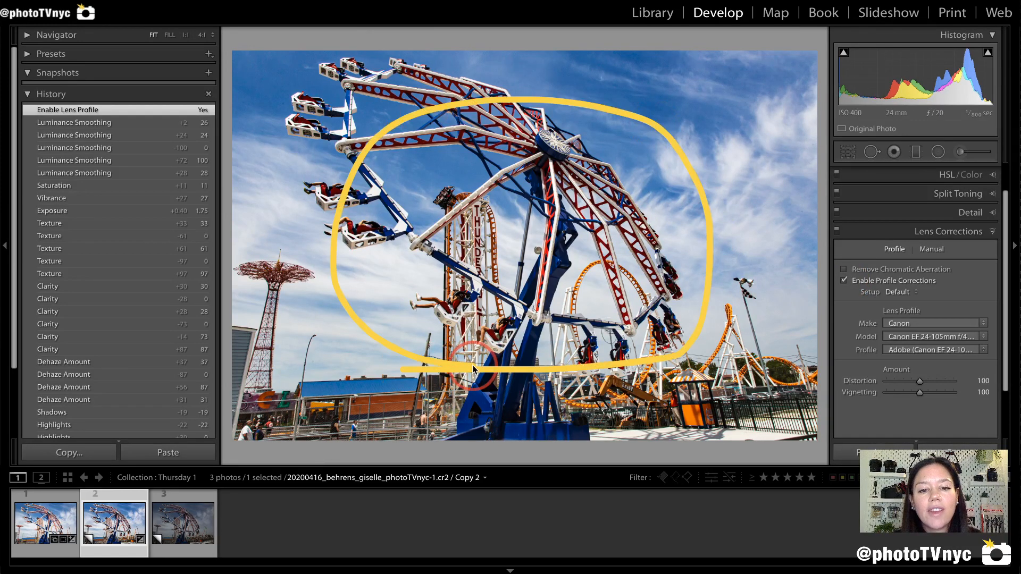
pyautogui.moveTo(239, 84)
pyautogui.mouseDown()
pyautogui.moveTo(246, 31)
pyautogui.moveTo(217, 55)
pyautogui.moveTo(228, 96)
pyautogui.moveTo(268, 93)
pyautogui.mouseUp()
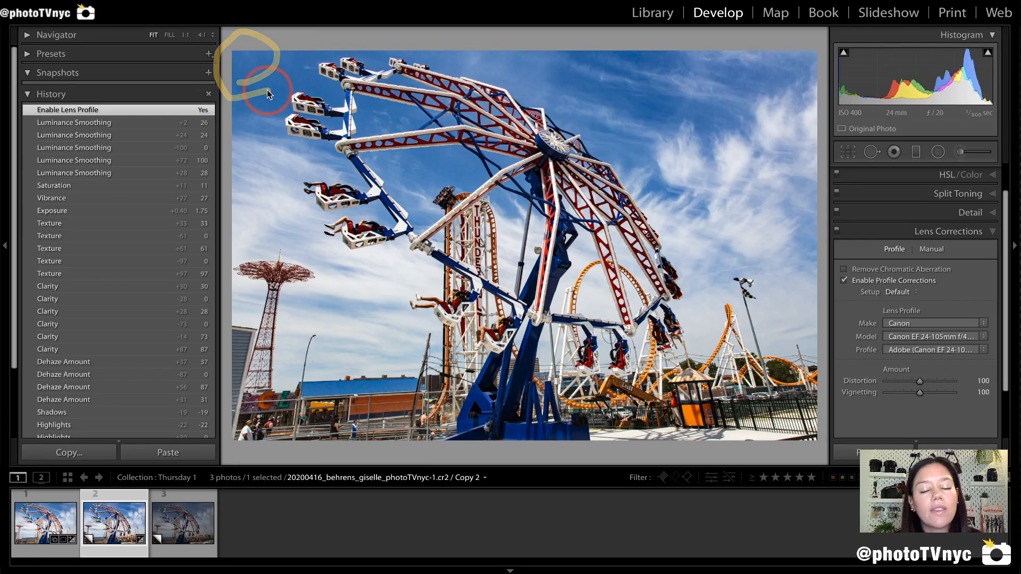
pyautogui.click(845, 281)
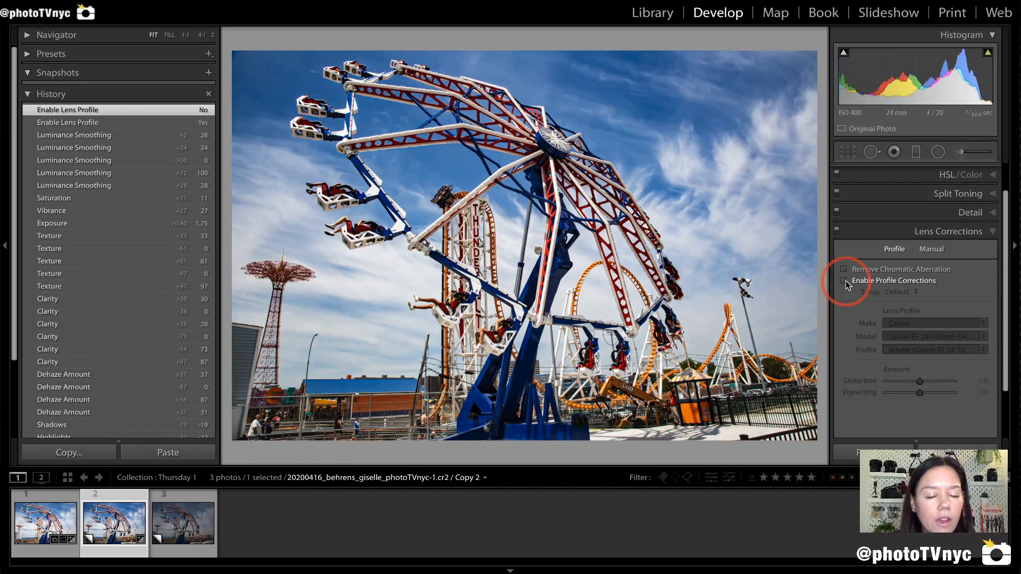
pyautogui.click(844, 280)
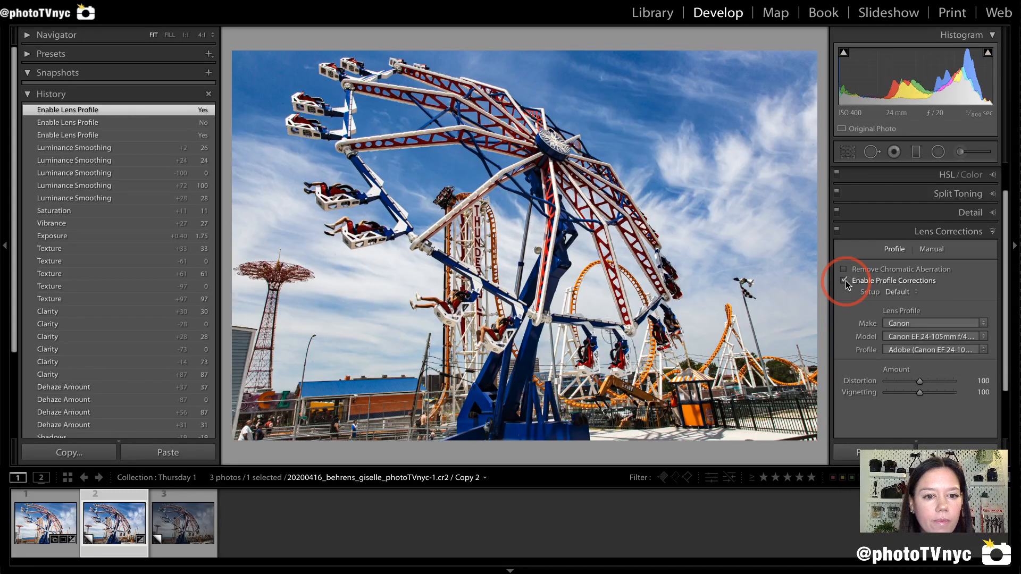
pyautogui.click(844, 281)
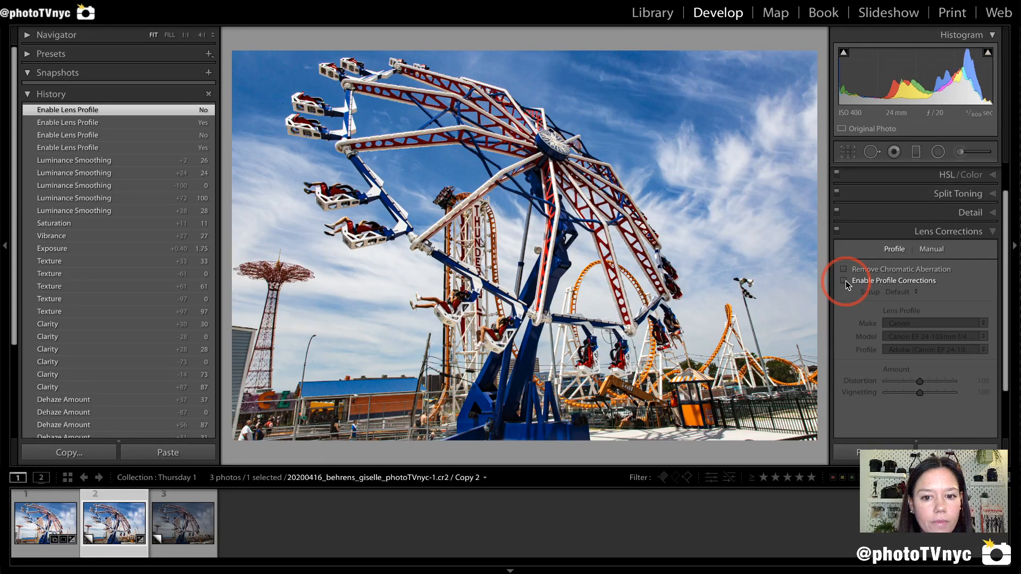
pyautogui.click(846, 281)
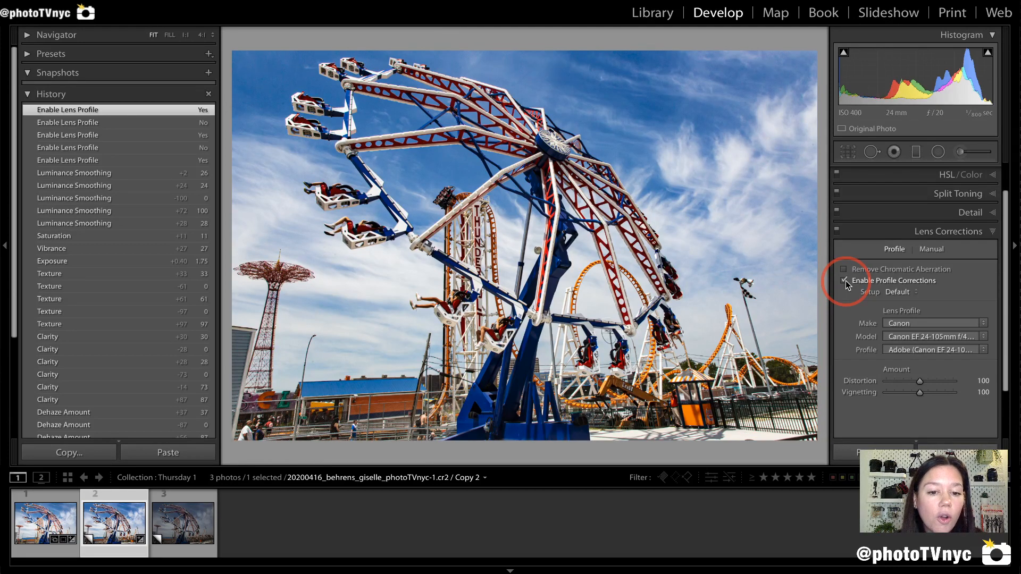
pyautogui.moveTo(839, 291); pyautogui.dragTo(945, 291)
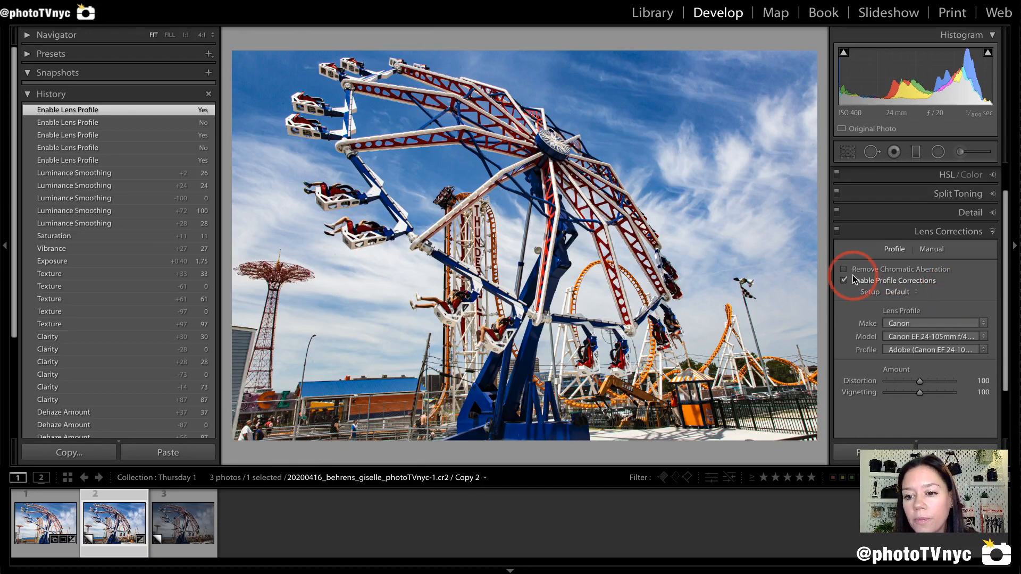
pyautogui.click(833, 279)
pyautogui.moveTo(834, 281)
pyautogui.mouseDown()
pyautogui.moveTo(963, 280)
pyautogui.moveTo(956, 257)
pyautogui.moveTo(818, 260)
pyautogui.mouseUp()
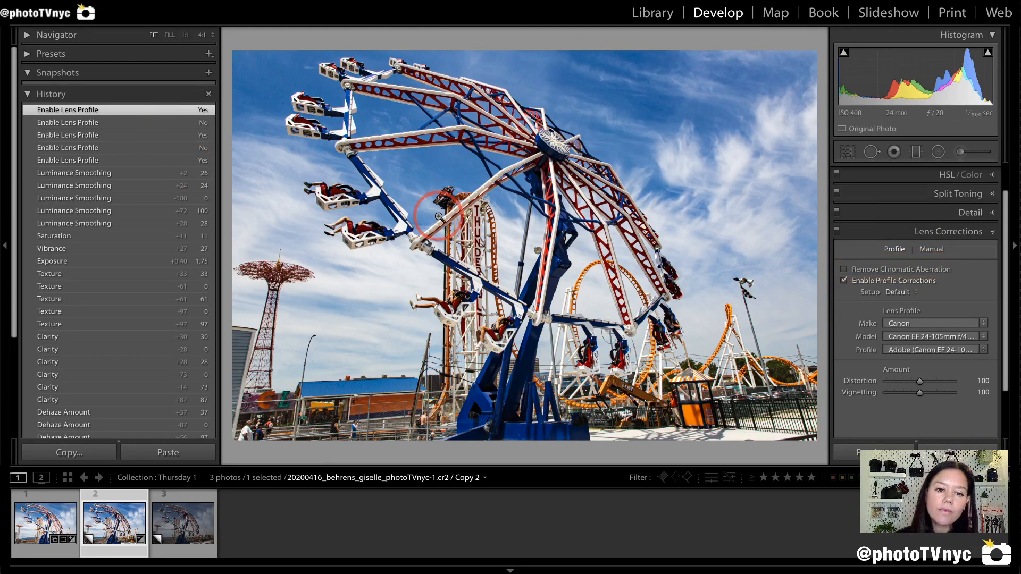
# Examine the ride's arms and upper seats at 1:1 for color fringing along the edges
pyautogui.click(361, 152)
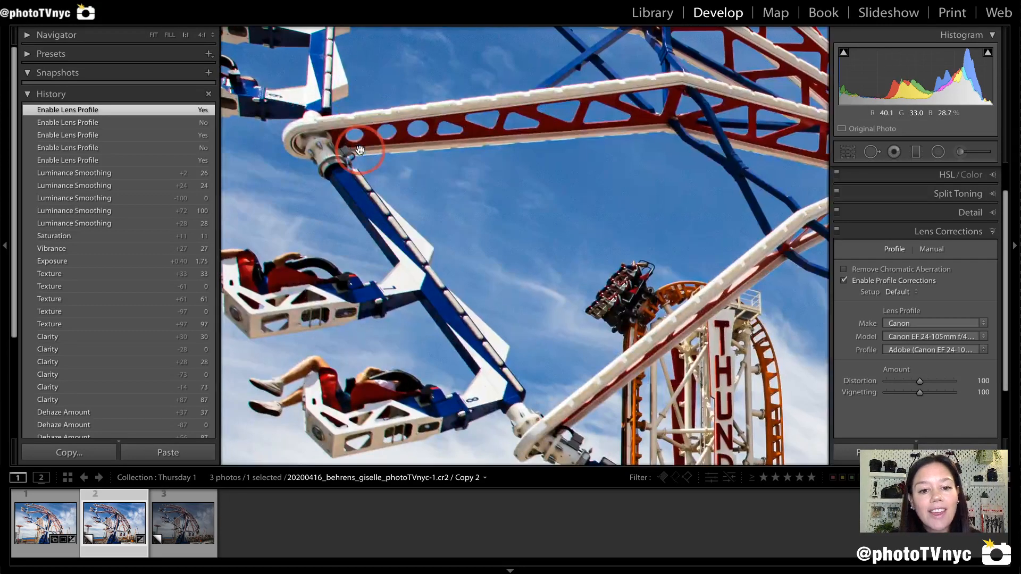
pyautogui.moveTo(343, 145); pyautogui.dragTo(563, 285)
pyautogui.moveTo(411, 200); pyautogui.dragTo(353, 162)
pyautogui.moveTo(426, 143); pyautogui.dragTo(430, 206)
pyautogui.moveTo(496, 155)
pyautogui.mouseDown()
pyautogui.moveTo(485, 209)
pyautogui.moveTo(441, 206)
pyautogui.mouseUp()
pyautogui.moveTo(512, 150); pyautogui.dragTo(509, 311)
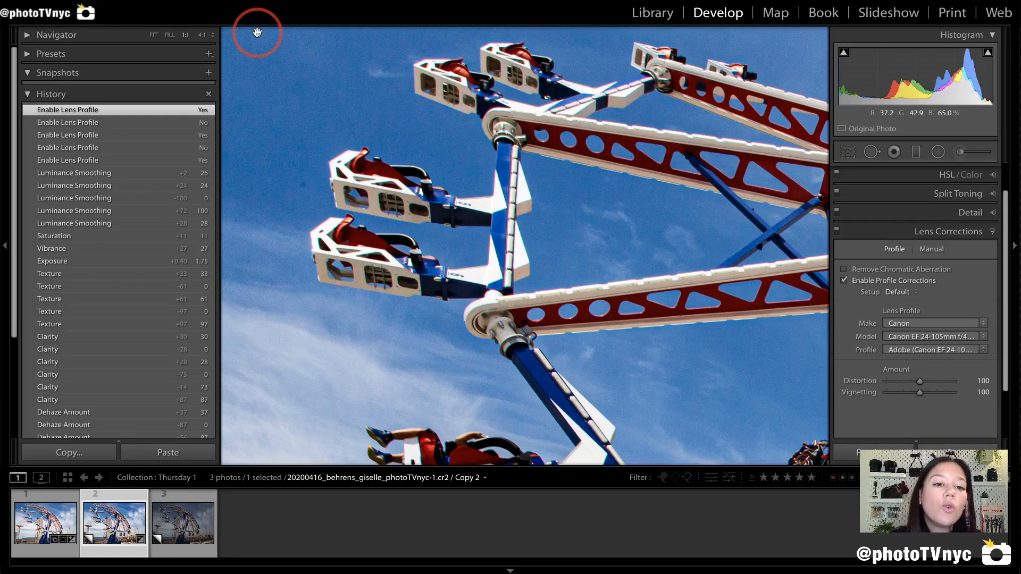
# Magnify the photo to 4:1 and inspect the white edges around seat 5 for color fringing
pyautogui.click(202, 35)
pyautogui.moveTo(342, 84); pyautogui.dragTo(558, 345)
pyautogui.moveTo(186, 53)
pyautogui.mouseDown()
pyautogui.moveTo(232, 53)
pyautogui.moveTo(239, 22)
pyautogui.moveTo(156, 1)
pyautogui.moveTo(125, 2)
pyautogui.moveTo(114, 16)
pyautogui.moveTo(31, 7)
pyautogui.moveTo(11, 31)
pyautogui.moveTo(107, 61)
pyautogui.moveTo(172, 63)
pyautogui.moveTo(206, 54)
pyautogui.moveTo(216, 31)
pyautogui.moveTo(174, 30)
pyautogui.moveTo(229, 56)
pyautogui.mouseUp()
pyautogui.click(218, 35)
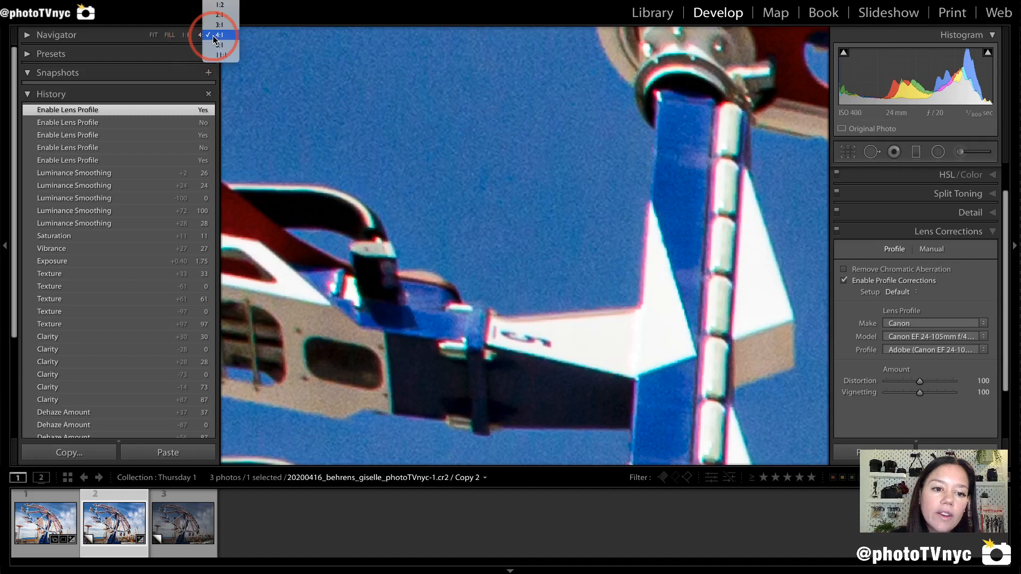
pyautogui.click(212, 28)
pyautogui.click(213, 36)
pyautogui.click(215, 46)
pyautogui.moveTo(659, 291); pyautogui.dragTo(557, 206)
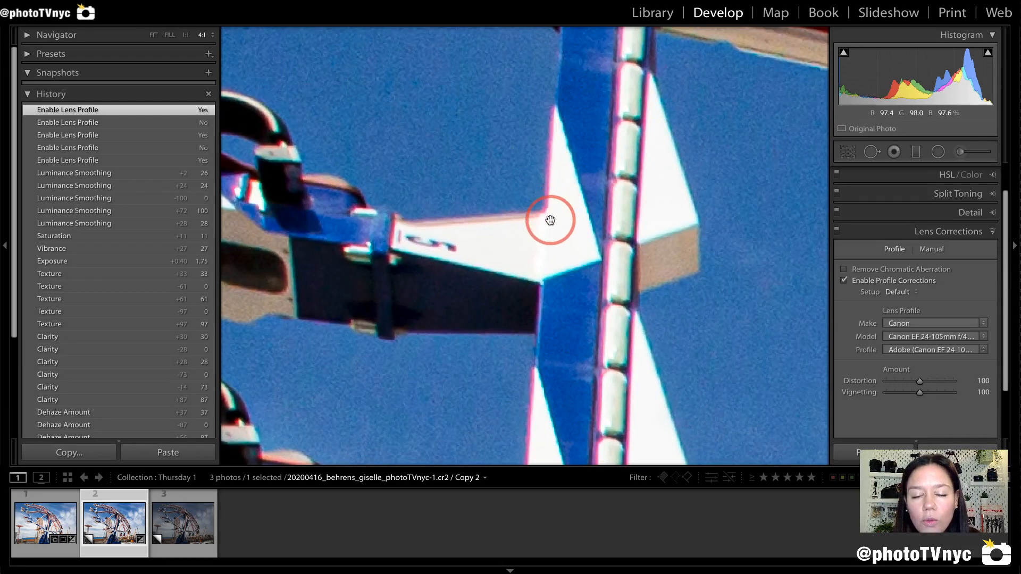
pyautogui.moveTo(545, 226)
pyautogui.mouseDown()
pyautogui.moveTo(556, 85)
pyautogui.moveTo(540, 128)
pyautogui.moveTo(531, 215)
pyautogui.moveTo(542, 216)
pyautogui.mouseUp()
pyautogui.moveTo(619, 200)
pyautogui.mouseDown()
pyautogui.moveTo(610, 66)
pyautogui.moveTo(588, 137)
pyautogui.moveTo(580, 314)
pyautogui.moveTo(592, 363)
pyautogui.moveTo(603, 358)
pyautogui.moveTo(614, 263)
pyautogui.moveTo(622, 96)
pyautogui.mouseUp()
pyautogui.moveTo(305, 321)
pyautogui.mouseDown()
pyautogui.moveTo(306, 255)
pyautogui.moveTo(292, 236)
pyautogui.moveTo(285, 302)
pyautogui.mouseUp()
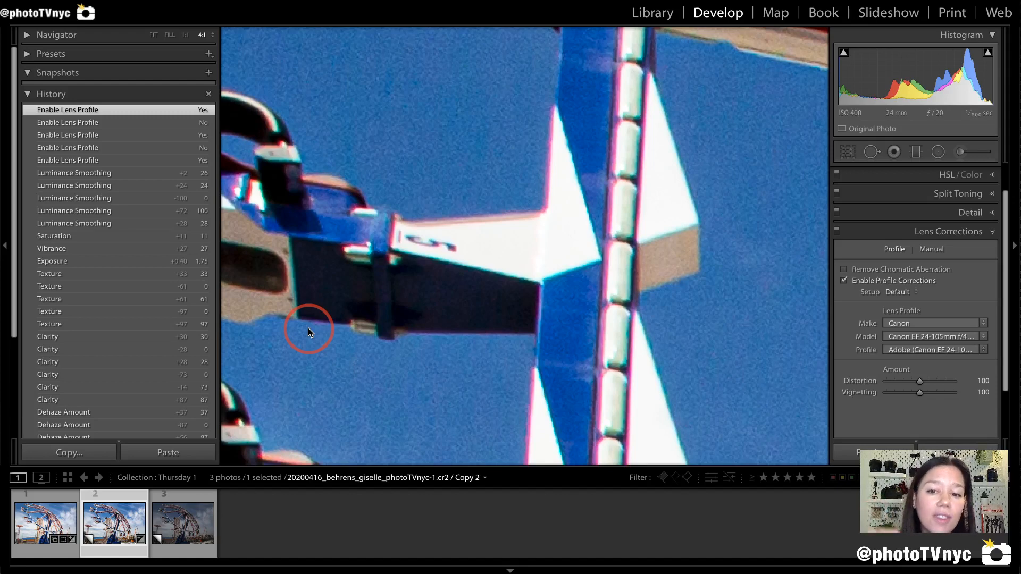
pyautogui.moveTo(540, 194)
pyautogui.mouseDown()
pyautogui.moveTo(545, 121)
pyautogui.moveTo(536, 176)
pyautogui.moveTo(549, 100)
pyautogui.mouseUp()
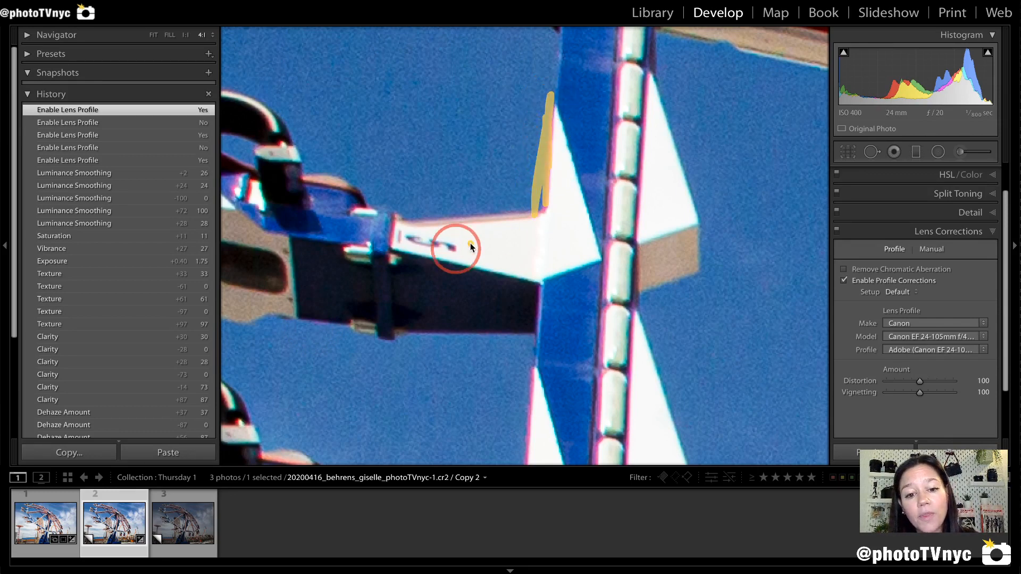
pyautogui.moveTo(296, 251)
pyautogui.mouseDown()
pyautogui.moveTo(295, 315)
pyautogui.moveTo(295, 275)
pyautogui.mouseUp()
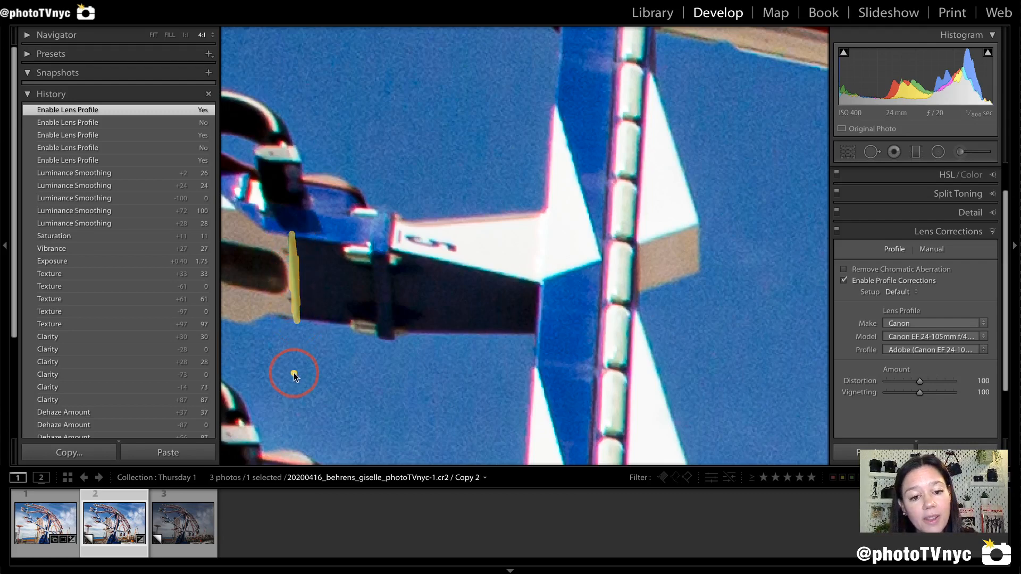
pyautogui.moveTo(298, 326)
pyautogui.mouseDown()
pyautogui.moveTo(292, 223)
pyautogui.moveTo(281, 321)
pyautogui.mouseUp()
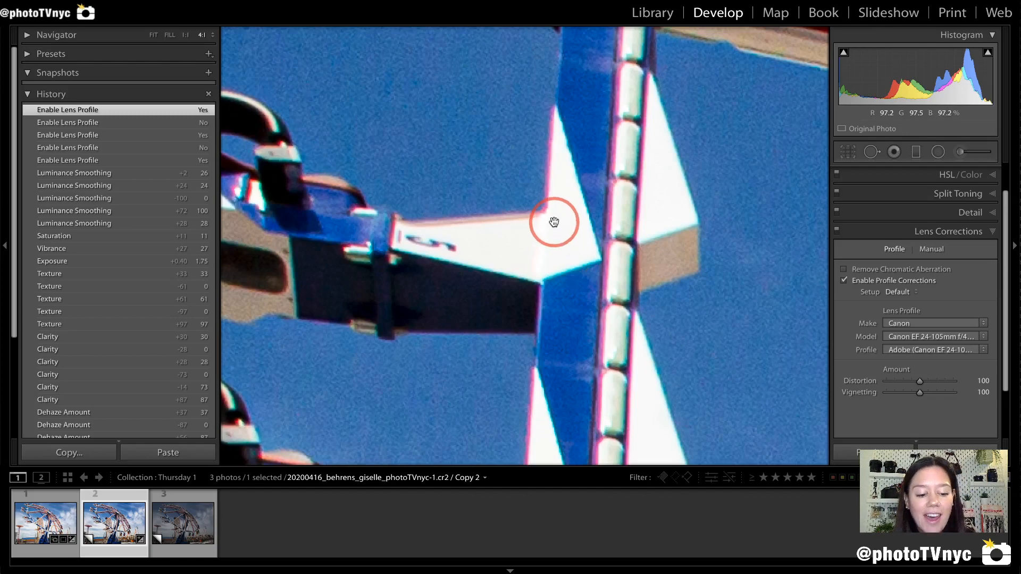
pyautogui.moveTo(553, 224)
pyautogui.mouseDown()
pyautogui.moveTo(558, 88)
pyautogui.moveTo(539, 103)
pyautogui.moveTo(558, 222)
pyautogui.mouseUp()
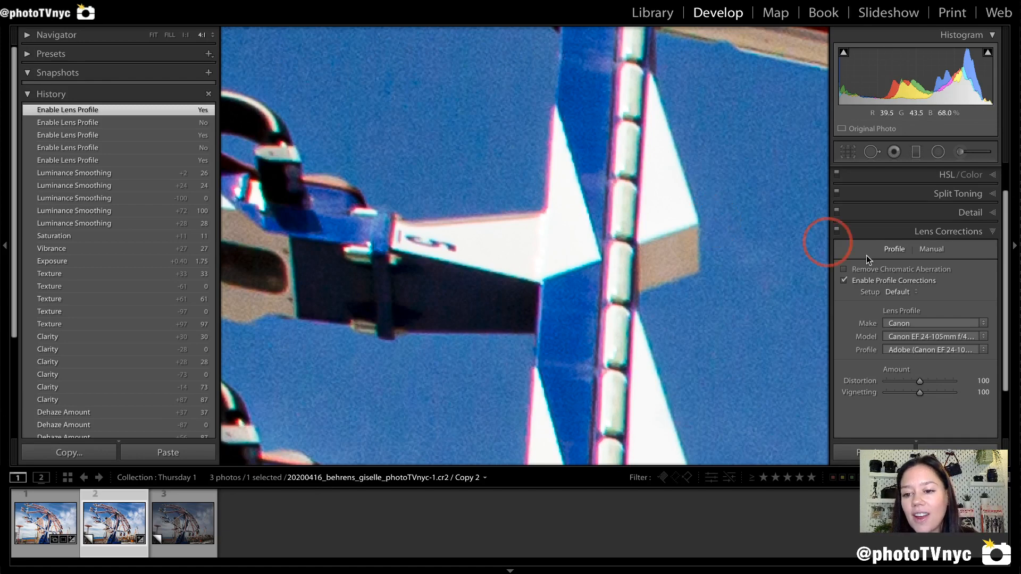
# Turn on chromatic aberration removal and compare the edges around seat 5 with it off and on, leaving it on
pyautogui.moveTo(835, 278)
pyautogui.mouseDown()
pyautogui.moveTo(951, 273)
pyautogui.moveTo(948, 256)
pyautogui.moveTo(819, 258)
pyautogui.moveTo(819, 281)
pyautogui.mouseUp()
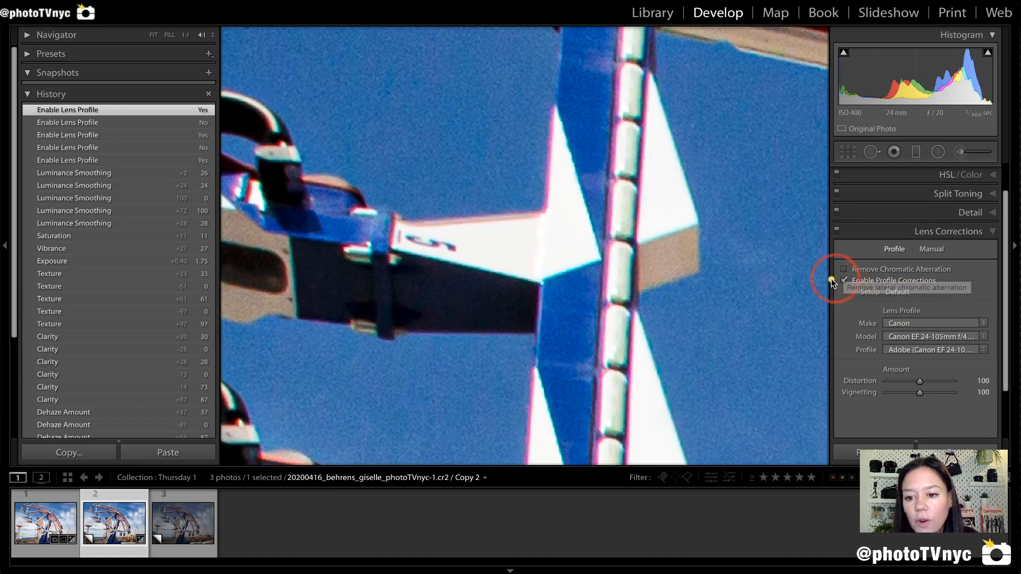
pyautogui.moveTo(826, 281); pyautogui.dragTo(941, 282)
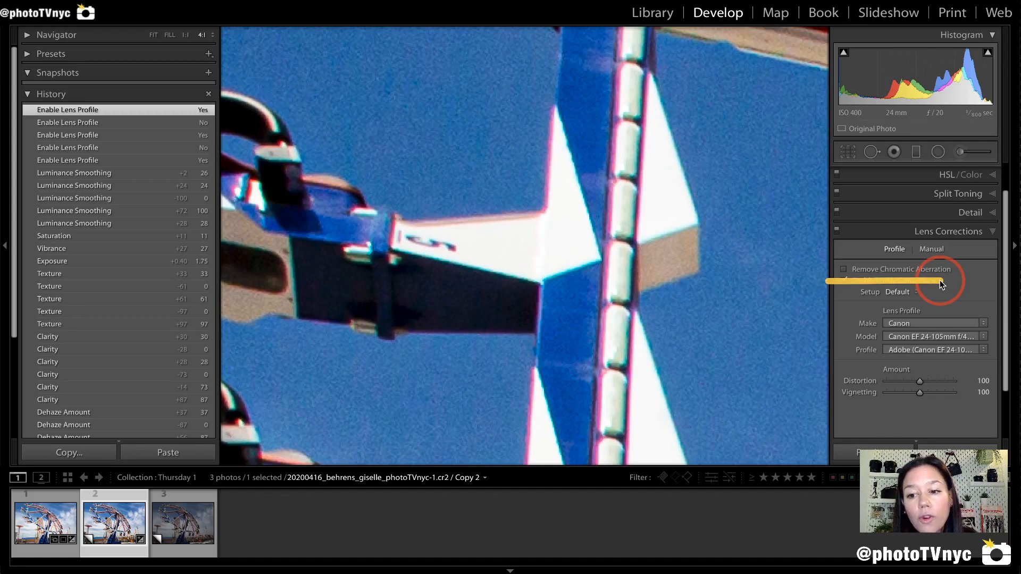
pyautogui.click(844, 268)
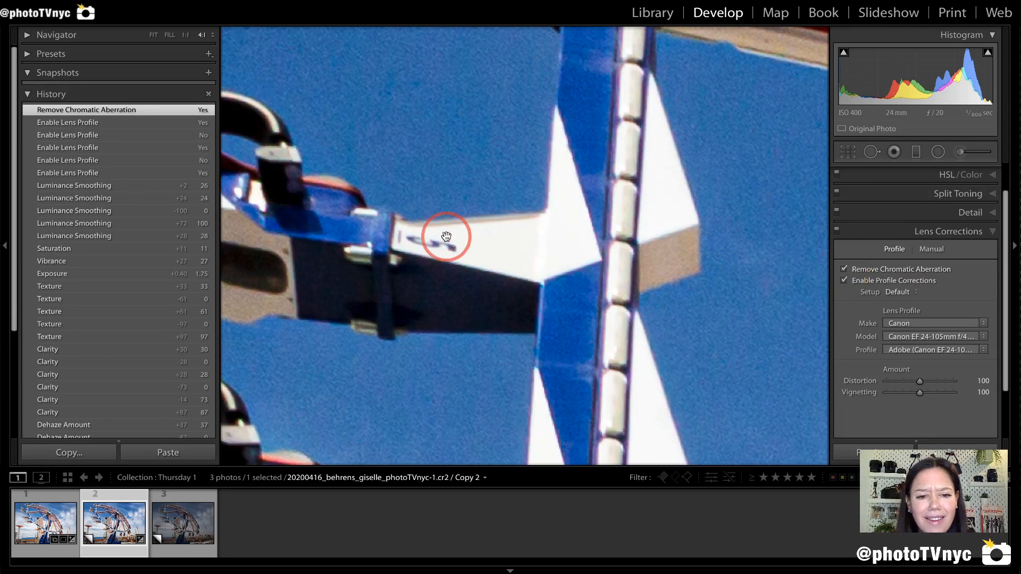
pyautogui.moveTo(561, 197); pyautogui.dragTo(428, 286)
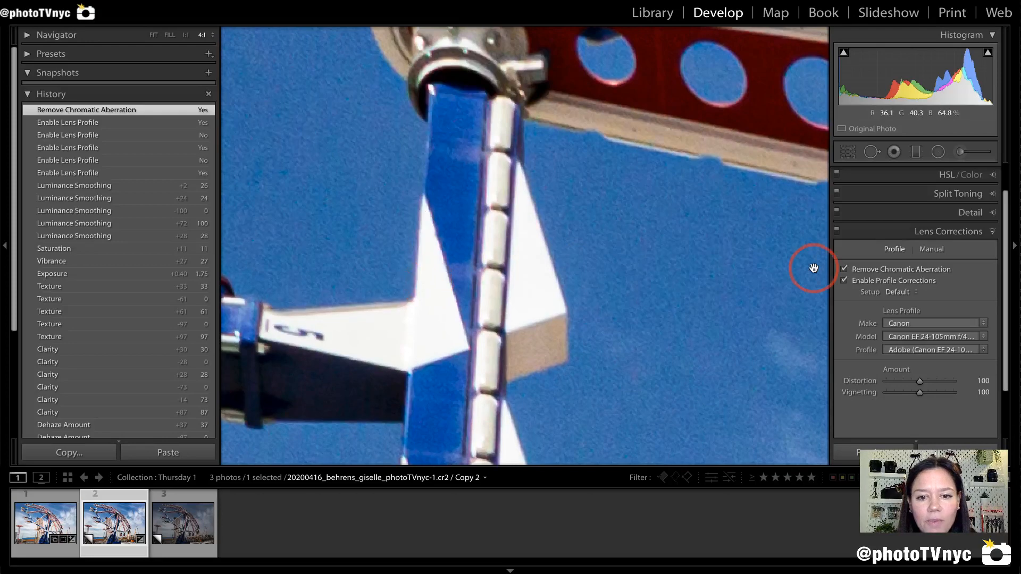
pyautogui.click(844, 270)
pyautogui.click(845, 270)
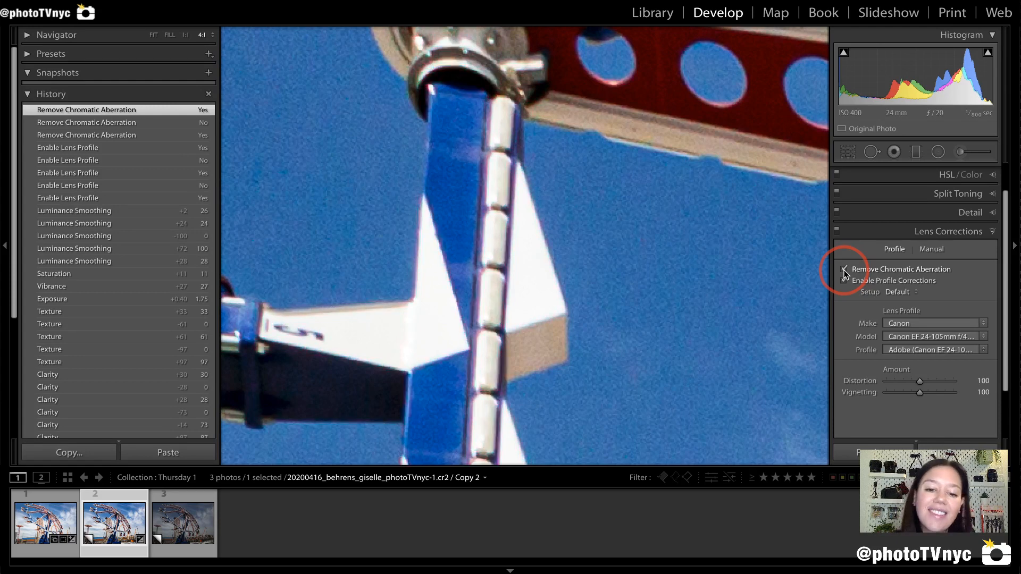
pyautogui.moveTo(460, 282); pyautogui.dragTo(525, 201)
pyautogui.moveTo(372, 281); pyautogui.dragTo(545, 315)
pyautogui.click(863, 306)
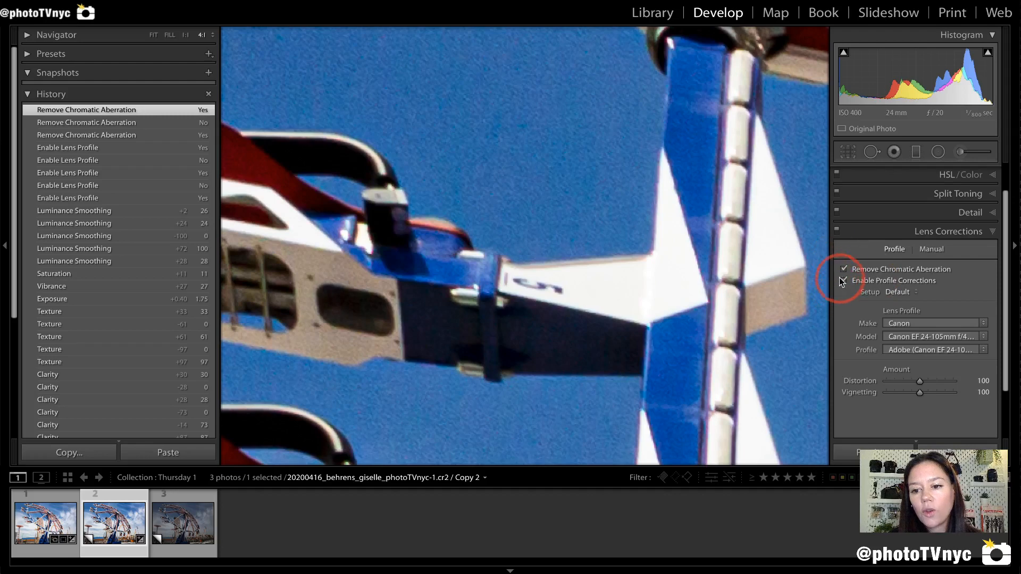
# Collapse the lens correction settings, check the corrected edges around the ride's arm, and return to the full photo
pyautogui.click(990, 235)
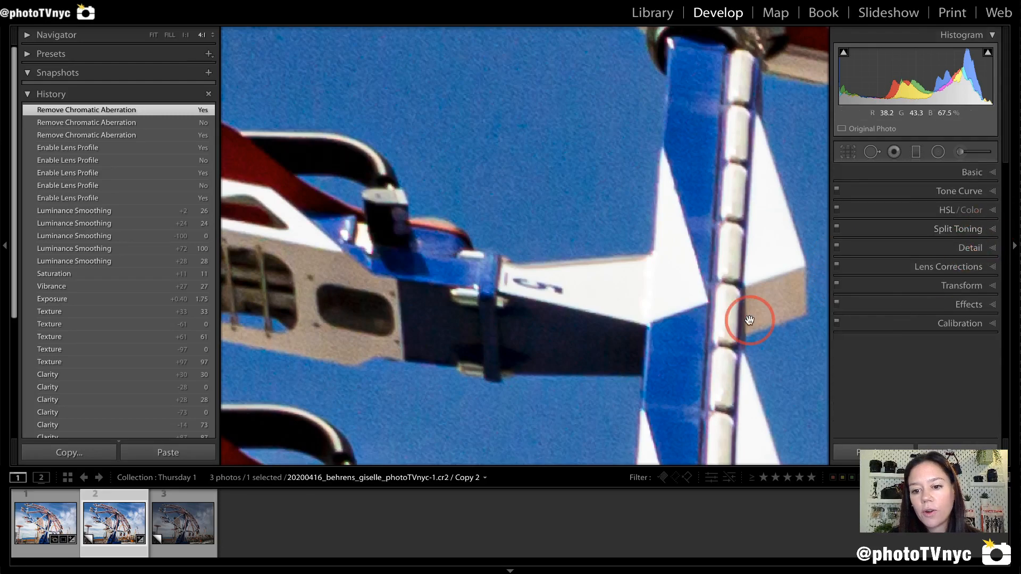
pyautogui.moveTo(664, 203); pyautogui.dragTo(526, 367)
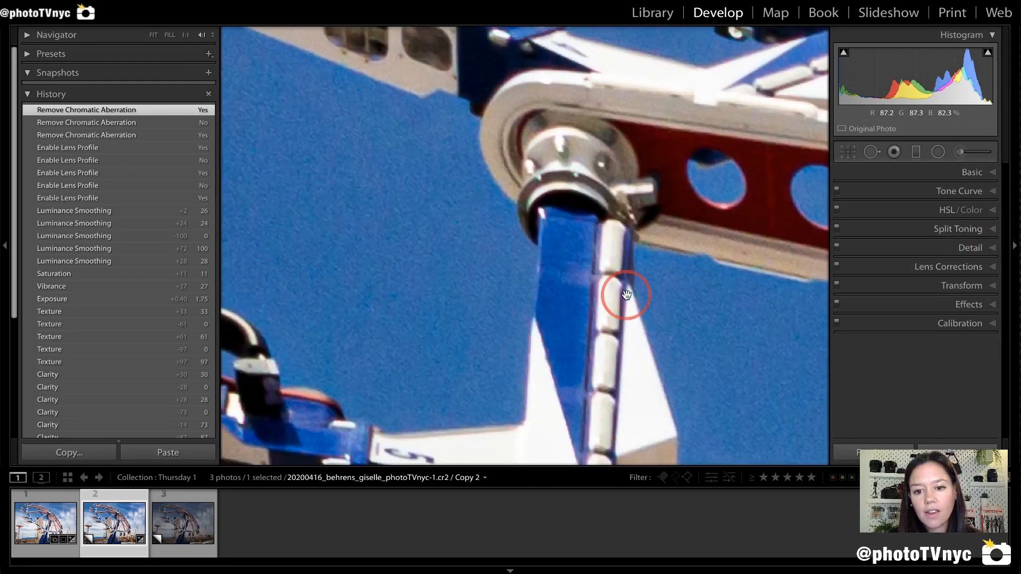
pyautogui.moveTo(625, 293); pyautogui.dragTo(474, 224)
pyautogui.moveTo(568, 310); pyautogui.dragTo(536, 215)
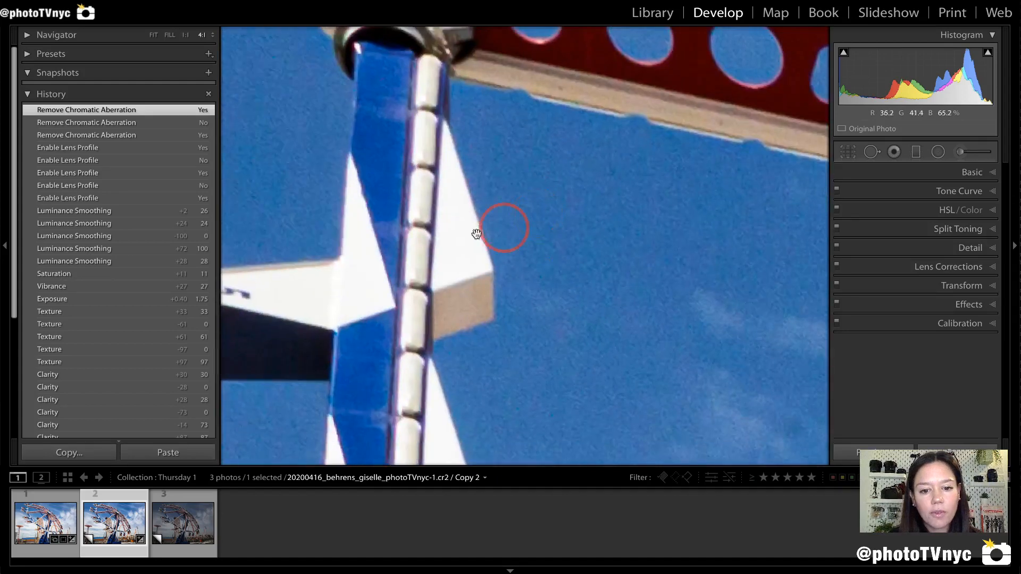
pyautogui.click(414, 248)
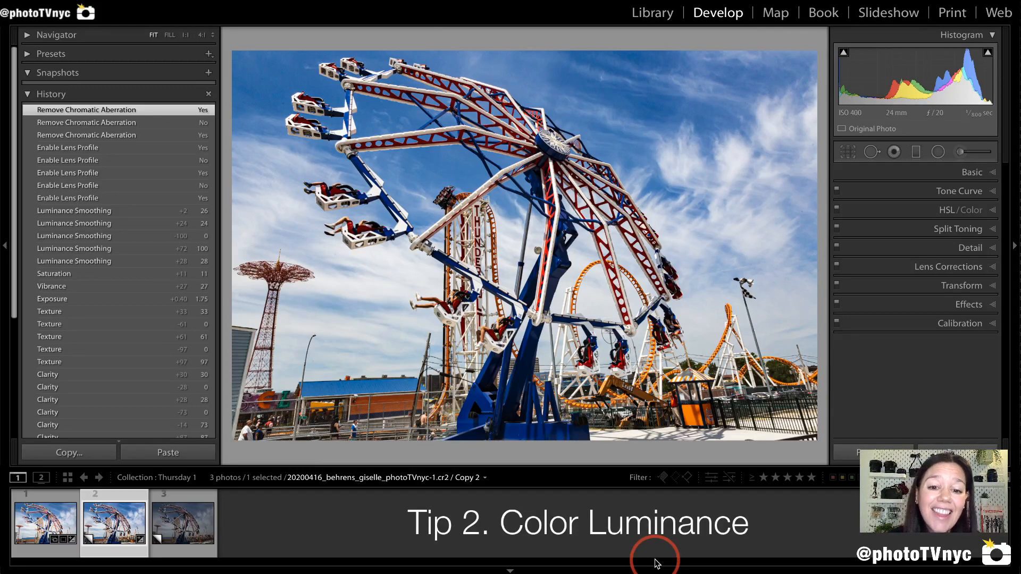
pyautogui.moveTo(839, 229)
pyautogui.mouseDown()
pyautogui.moveTo(995, 229)
pyautogui.moveTo(995, 197)
pyautogui.moveTo(822, 196)
pyautogui.moveTo(826, 225)
pyautogui.mouseUp()
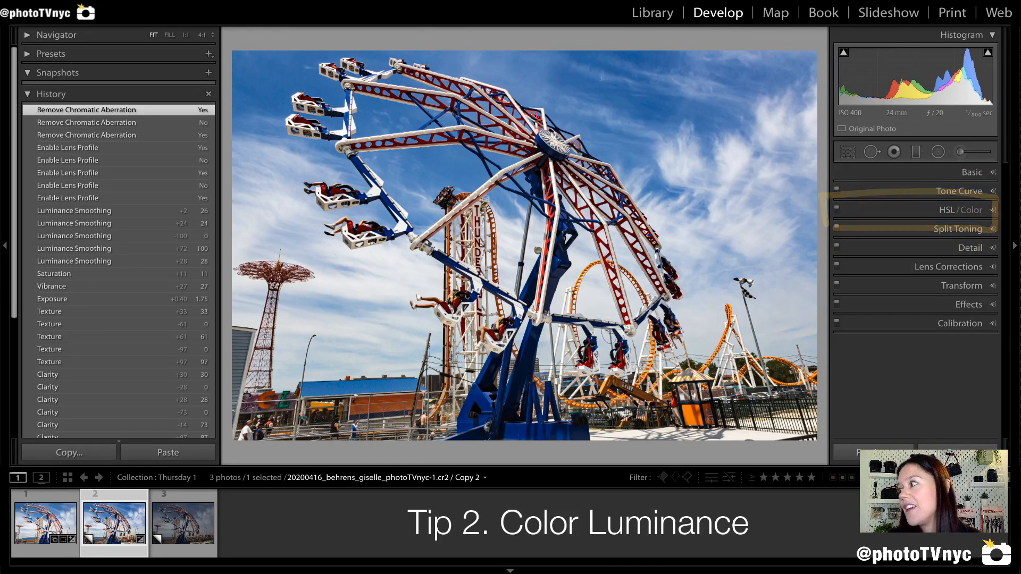